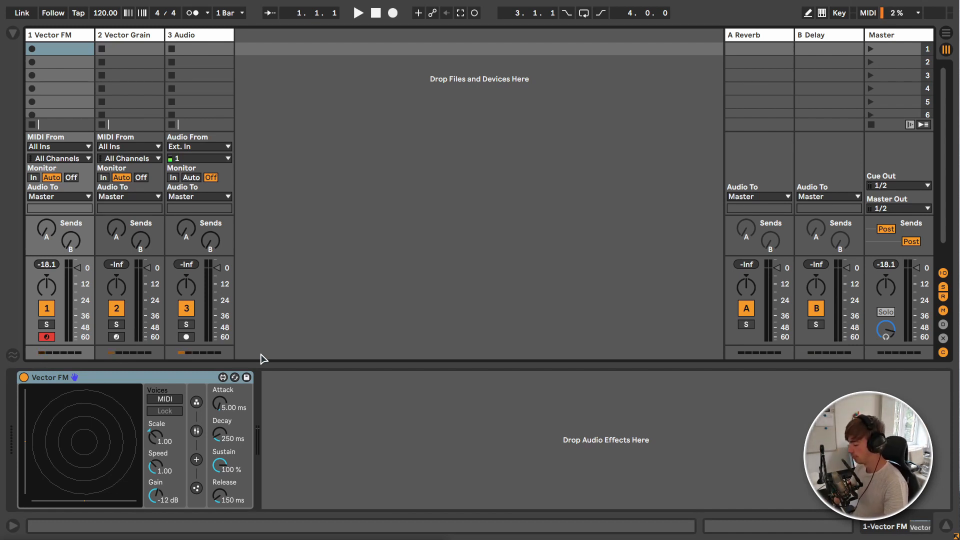
Step: Look through the devices on the Vector FM, Vector Grain and Audio tracks, including Vector Delay
left_click(185, 34)
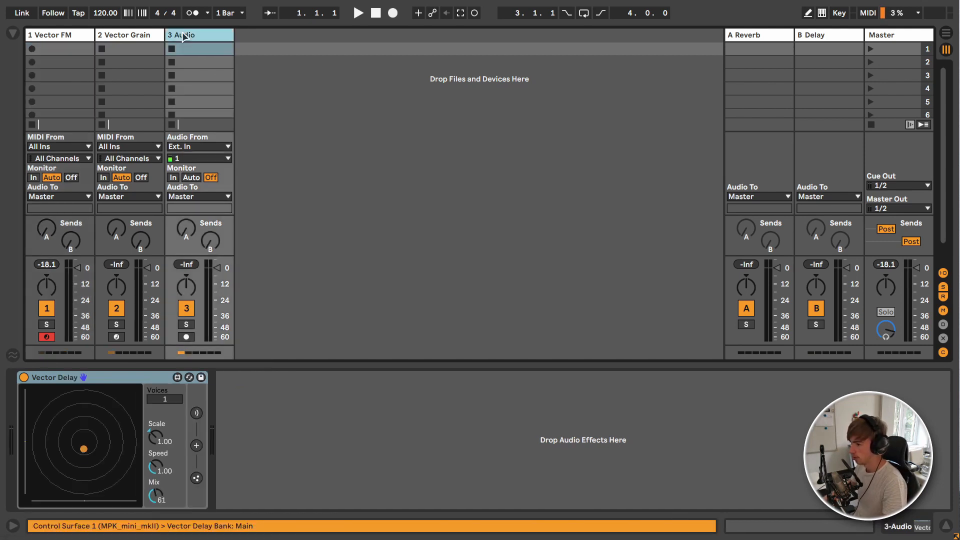
left_click(64, 36)
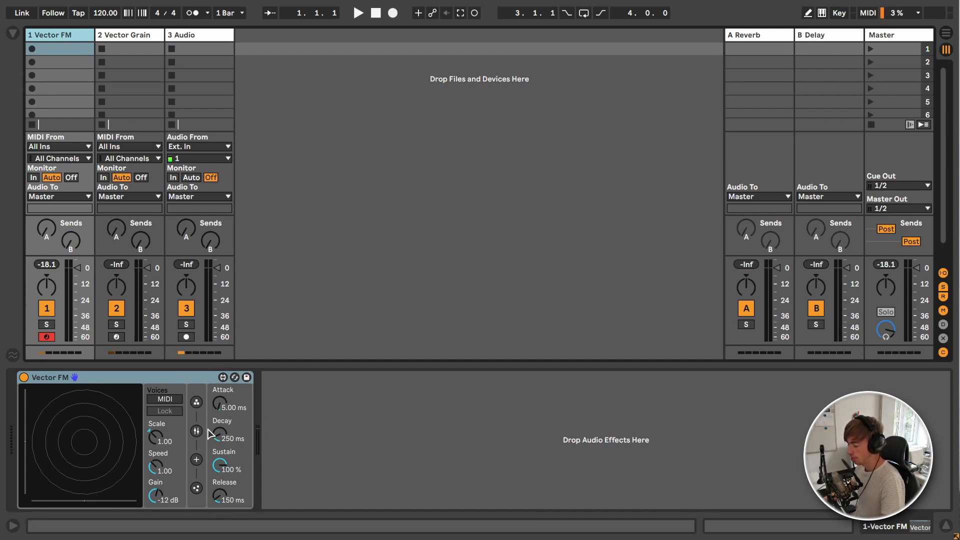
left_click(134, 37)
left_click(191, 35)
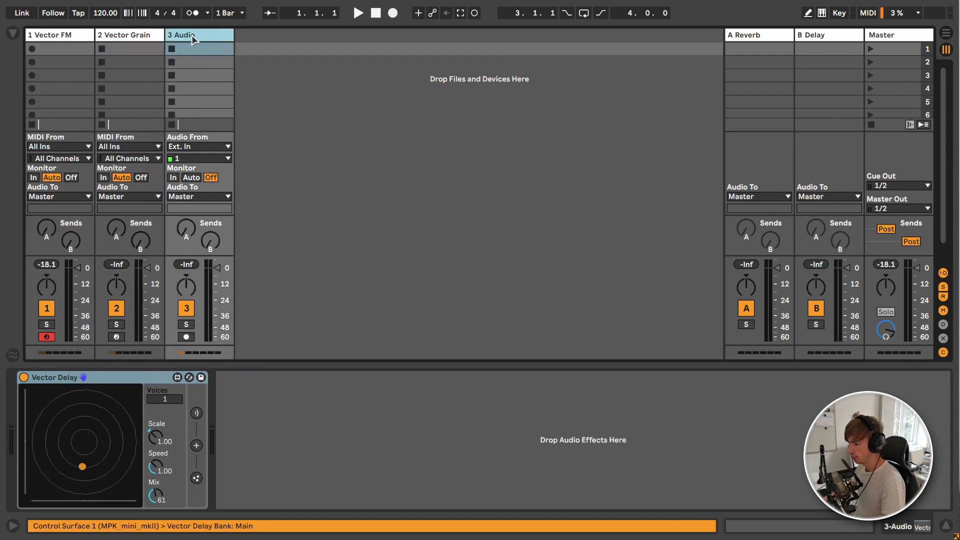
left_click(150, 36)
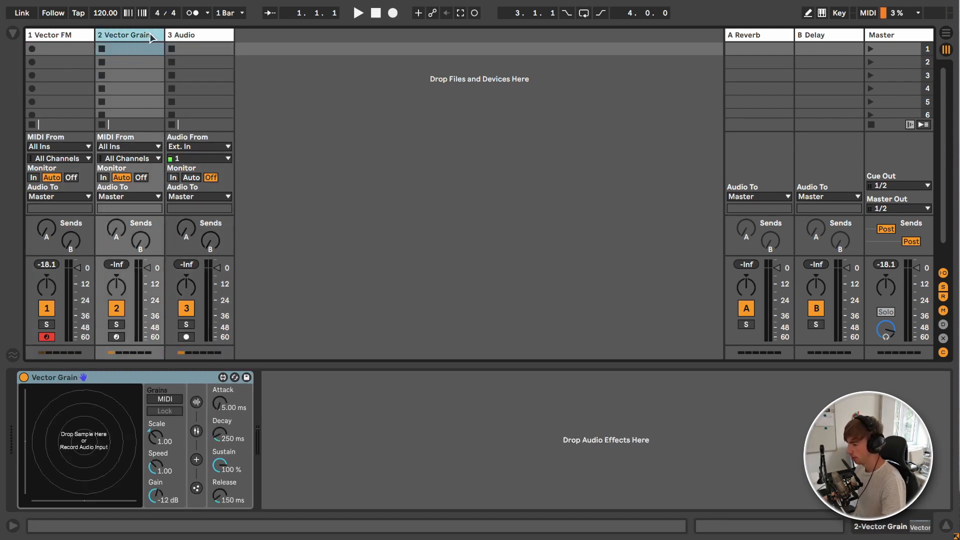
left_click(191, 35)
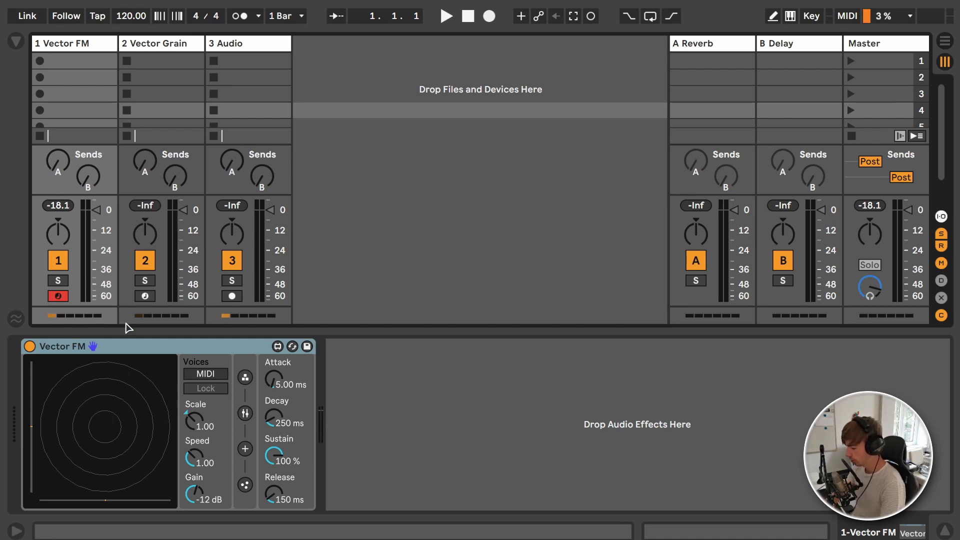
Step: Turn on computer MIDI keyboard input and play test notes on the Vector FM track
key("m")
key("a")
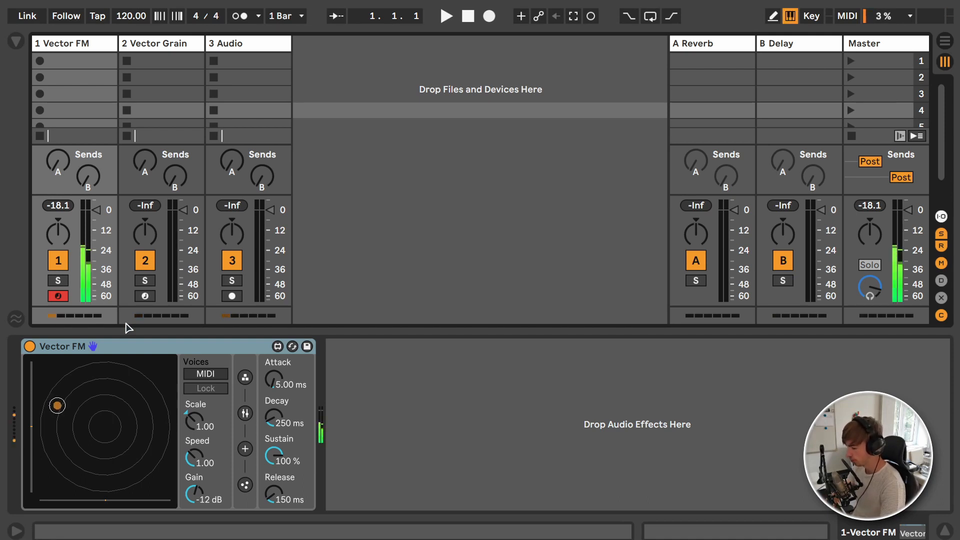
key("d")
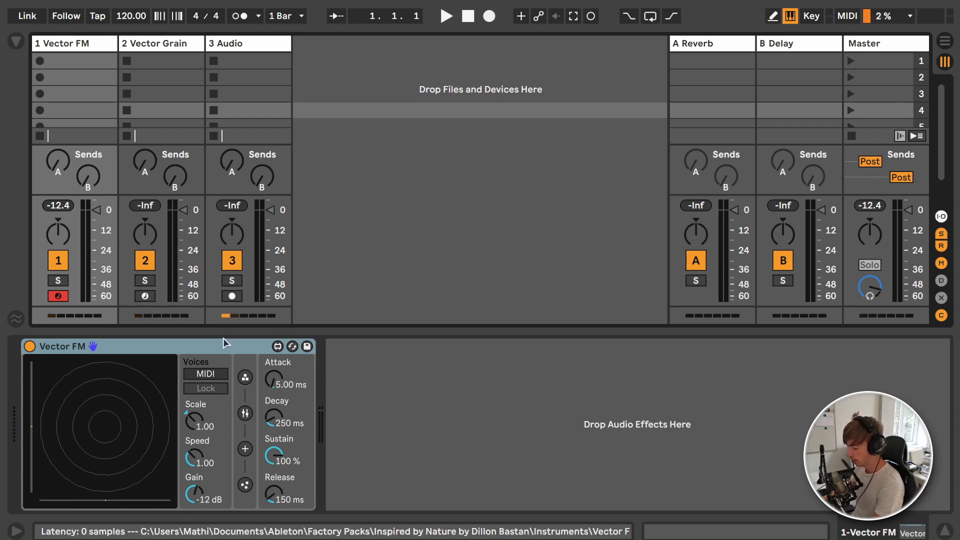
Step: Show Vector FM's particle force settings and play notes to hear how the Attractor moves the particles
left_click(246, 447)
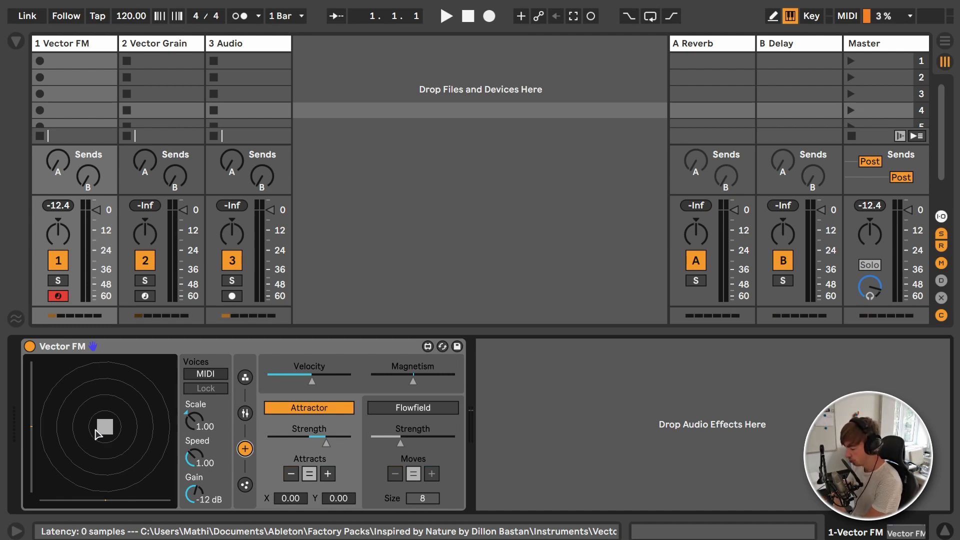
key("a")
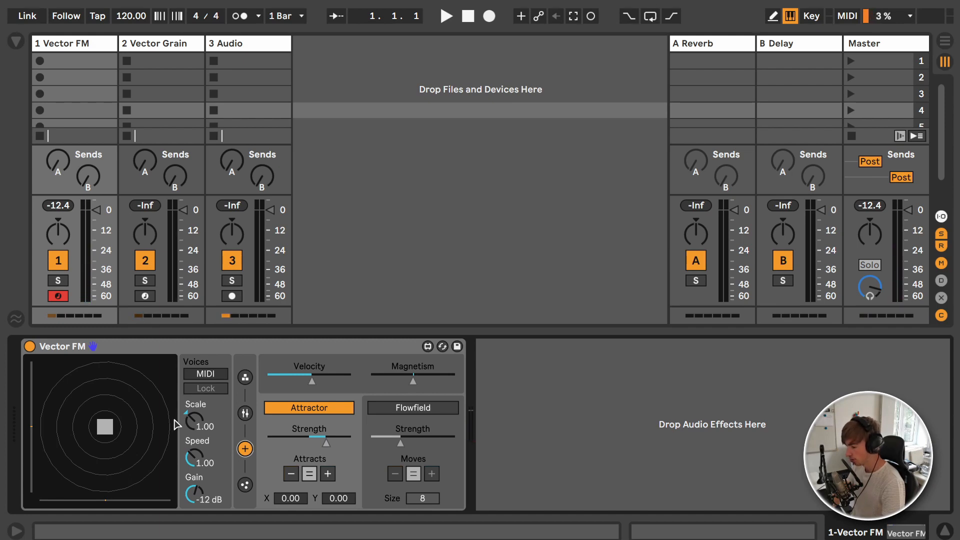
key("a")
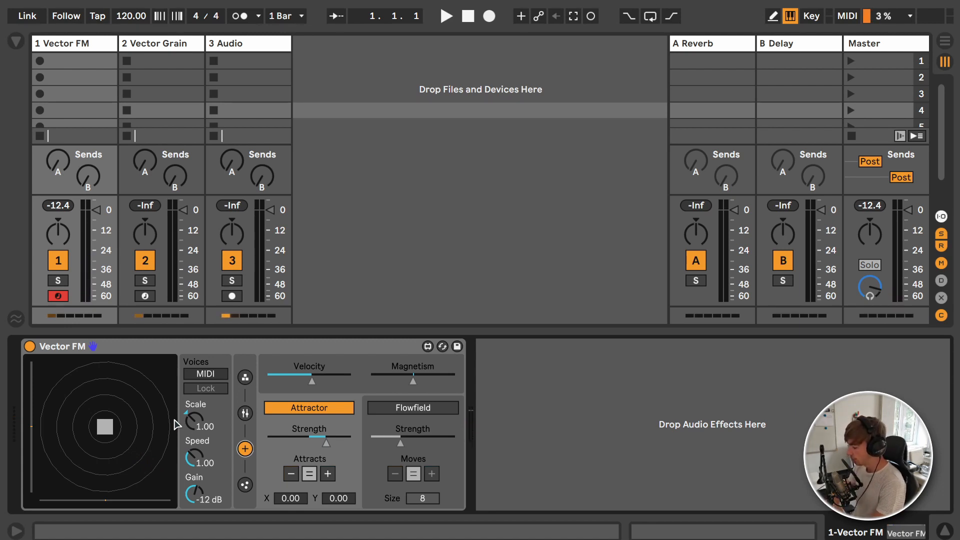
Step: Raise Vector FM's Magnetism slightly above its centre and play a note to hear the effect
left_click(415, 383)
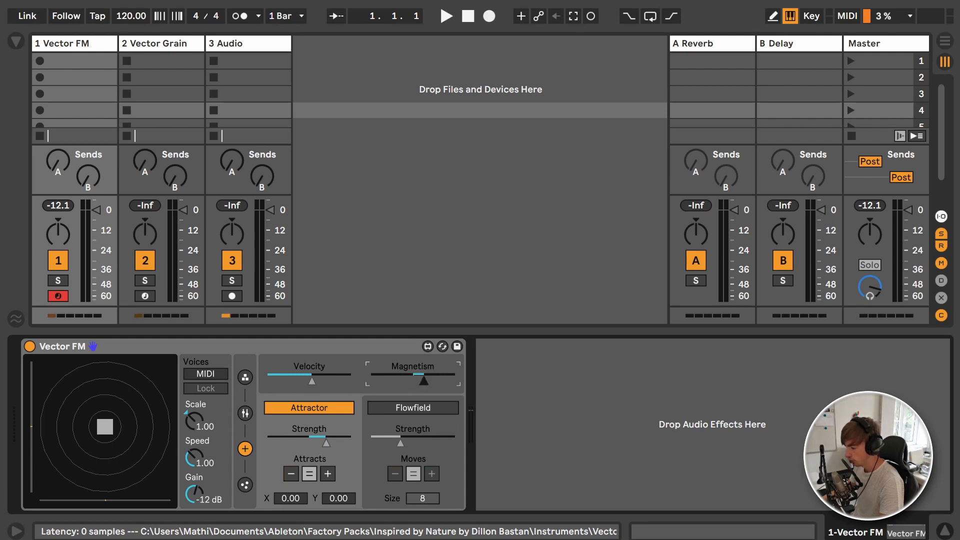
left_click_drag(435, 381, 428, 382)
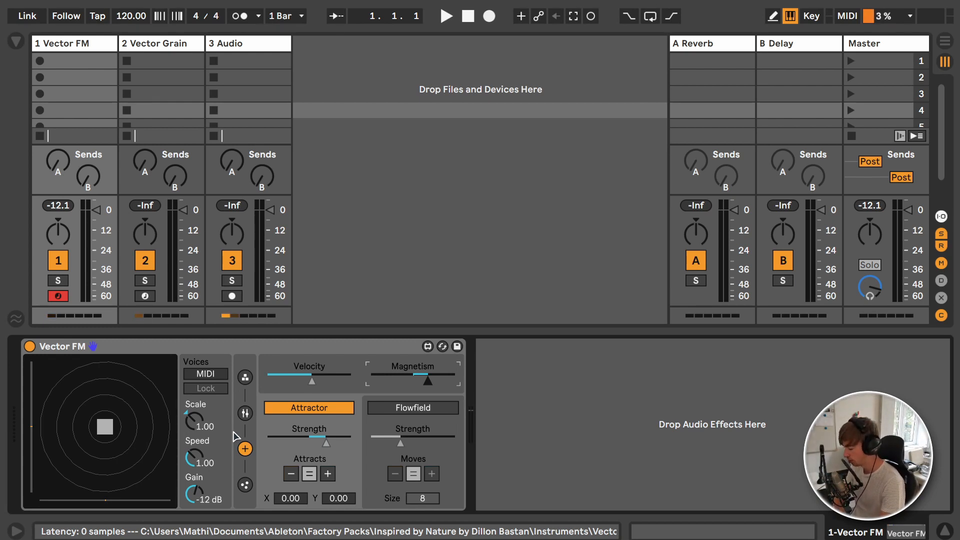
key("a")
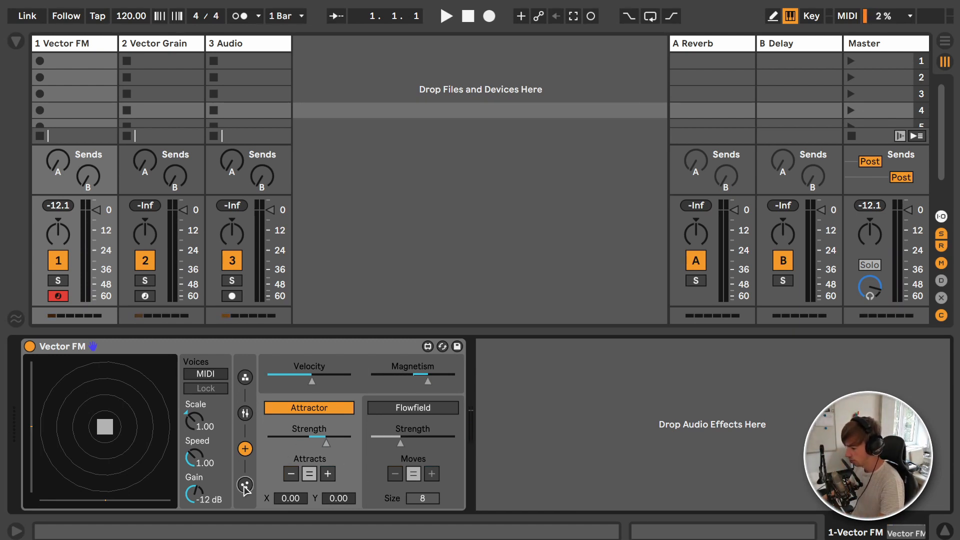
Step: Show Vector FM's particle settings, try Charge at both extremes and reset it to an even split
left_click(245, 485)
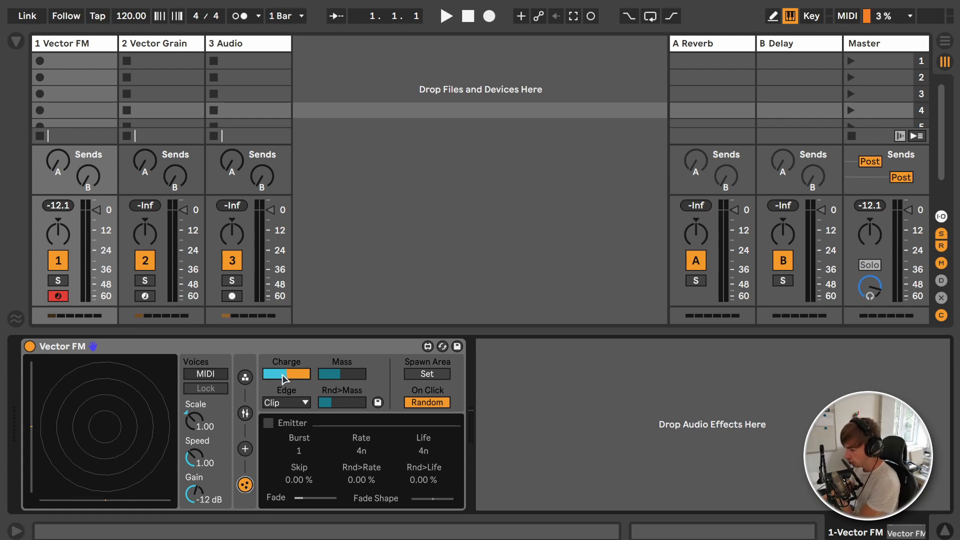
left_click(285, 378)
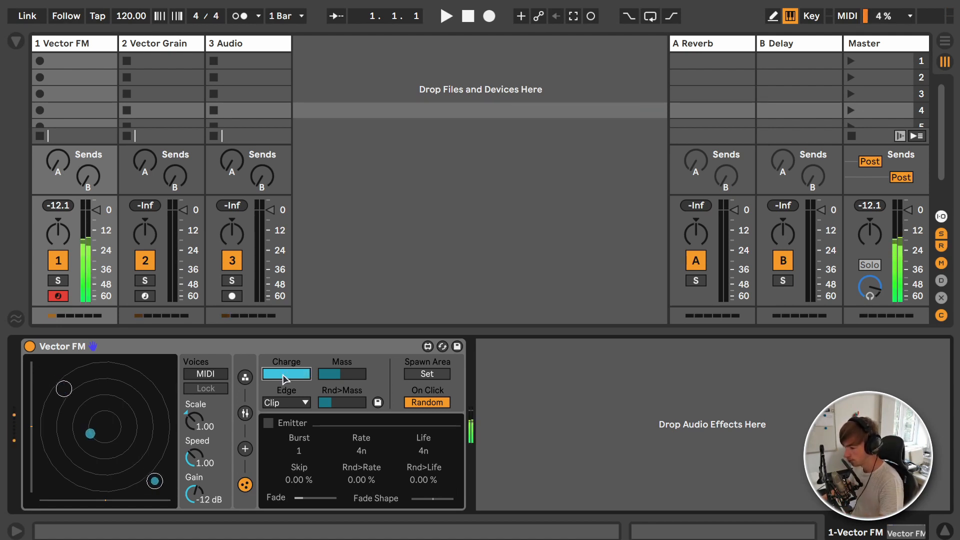
left_click_drag(309, 376, 263, 375)
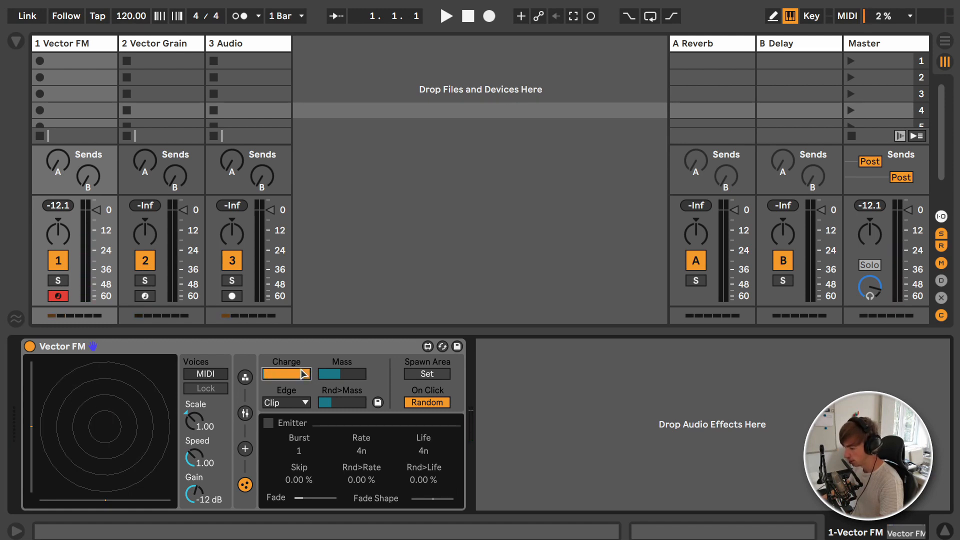
double_click(298, 377)
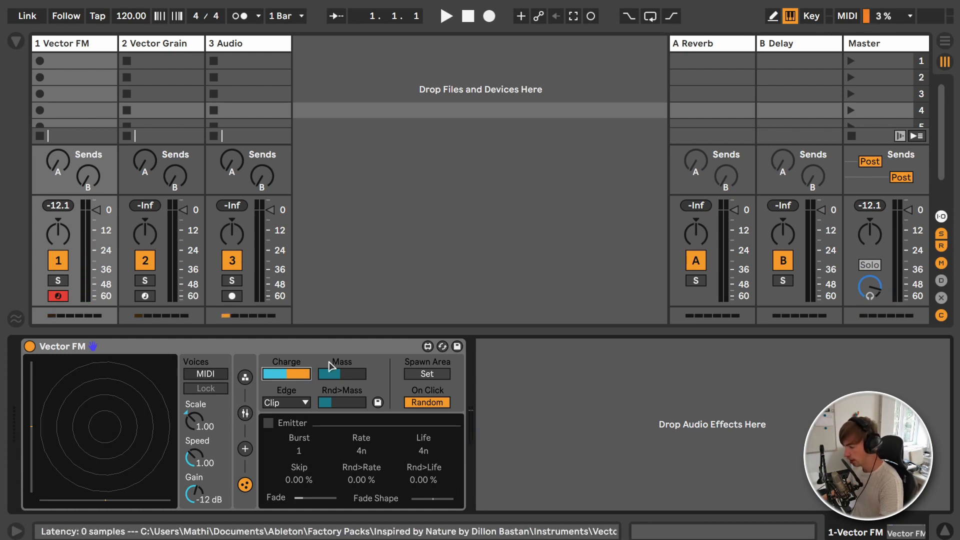
Step: Try different Mass and high Rnd>Mass amounts for the particles, and restore both to their original amounts
left_click(330, 370)
mouse_move(330, 370)
left_mouse_down()
mouse_move(338, 376)
mouse_move(287, 371)
mouse_move(382, 371)
mouse_move(325, 371)
left_mouse_up()
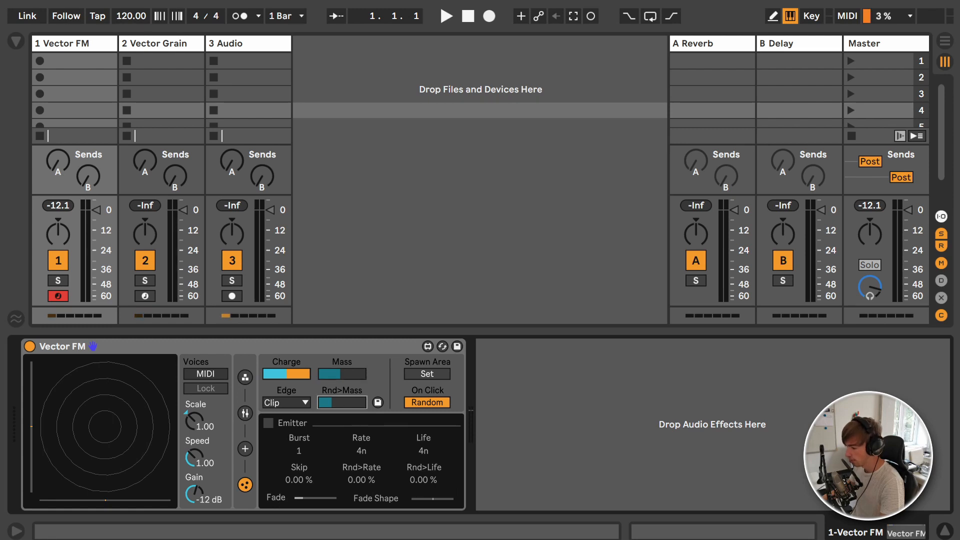
mouse_move(344, 402)
left_mouse_down()
mouse_move(381, 403)
mouse_move(338, 402)
left_mouse_up()
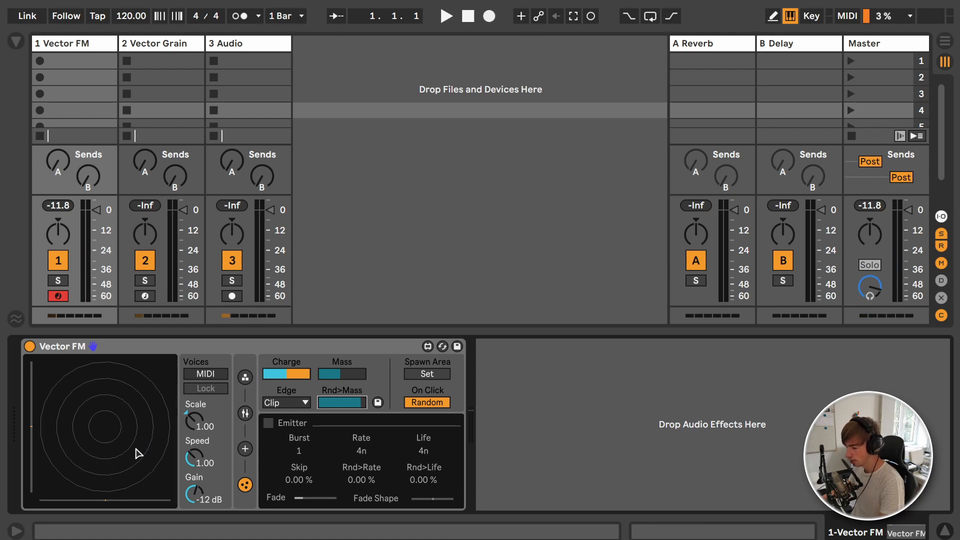
left_click(125, 442)
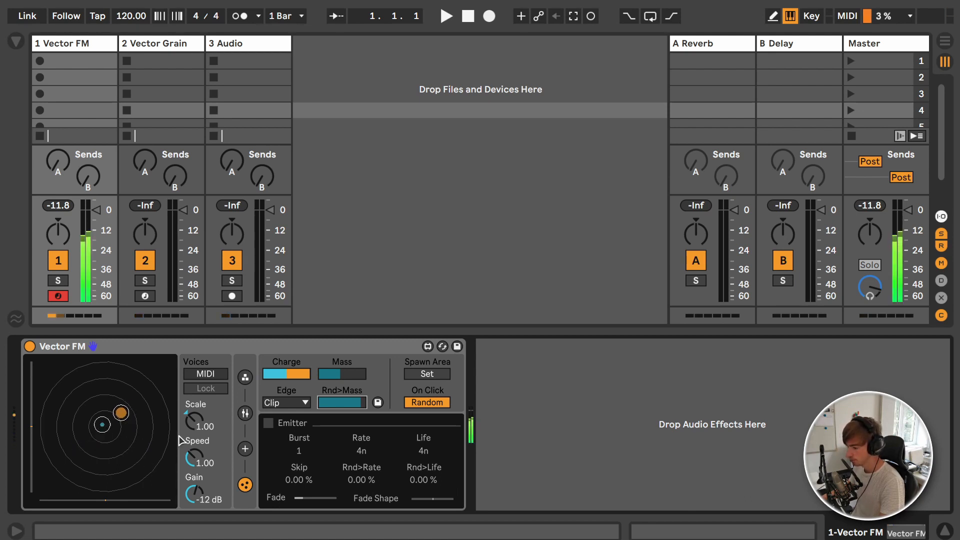
left_click_drag(357, 403, 357, 411)
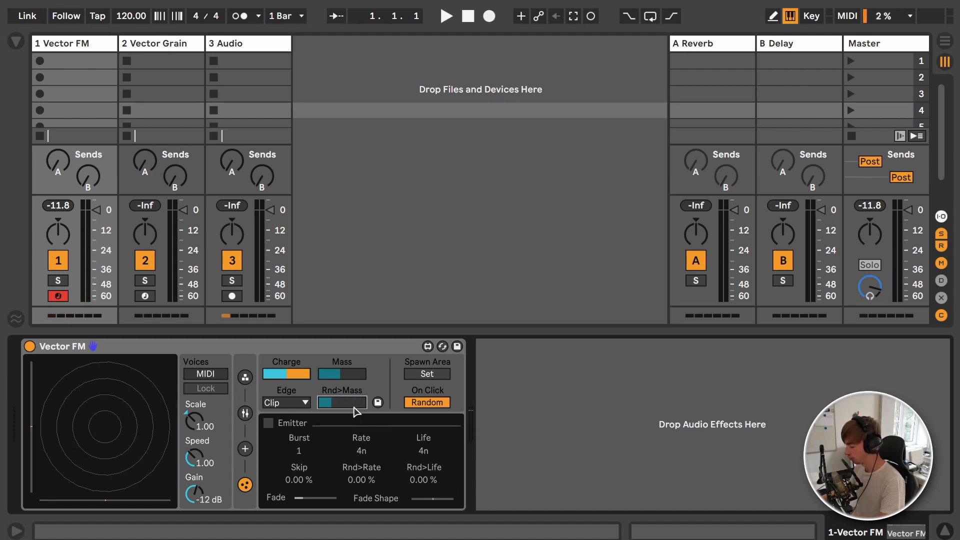
Step: Set a smaller square spawn area in the upper-left part of the particle field, test it with notes and leave spawn area editing
left_click(427, 374)
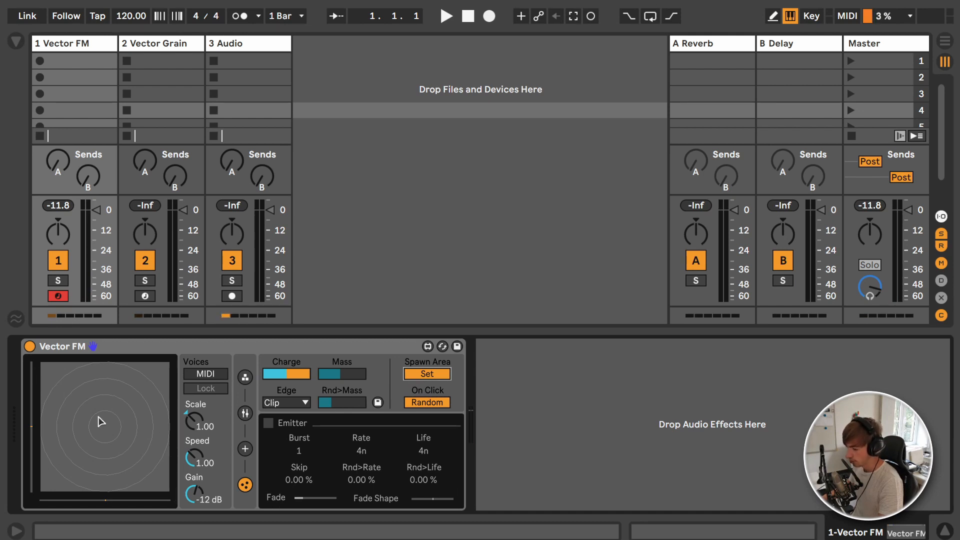
left_click_drag(53, 376, 92, 422)
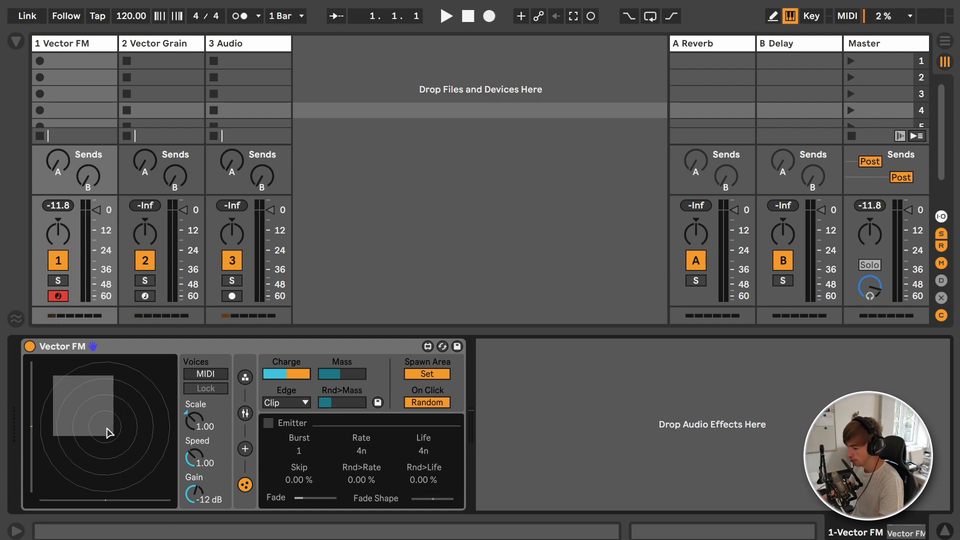
key("a")
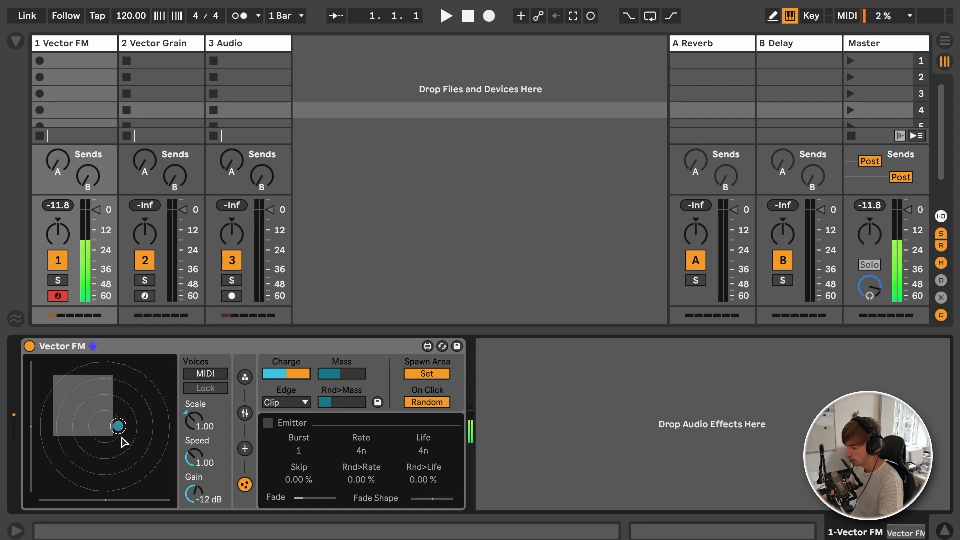
key("a")
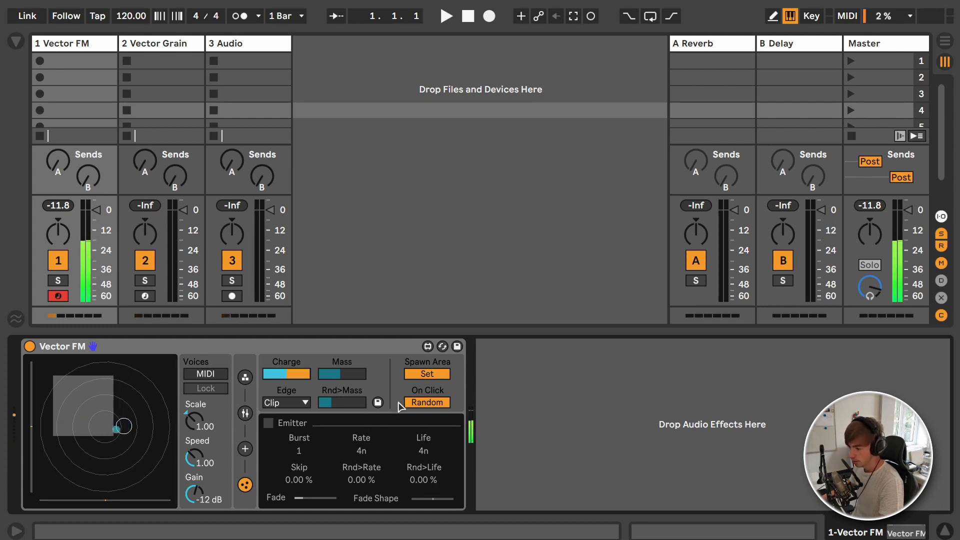
left_click(429, 377)
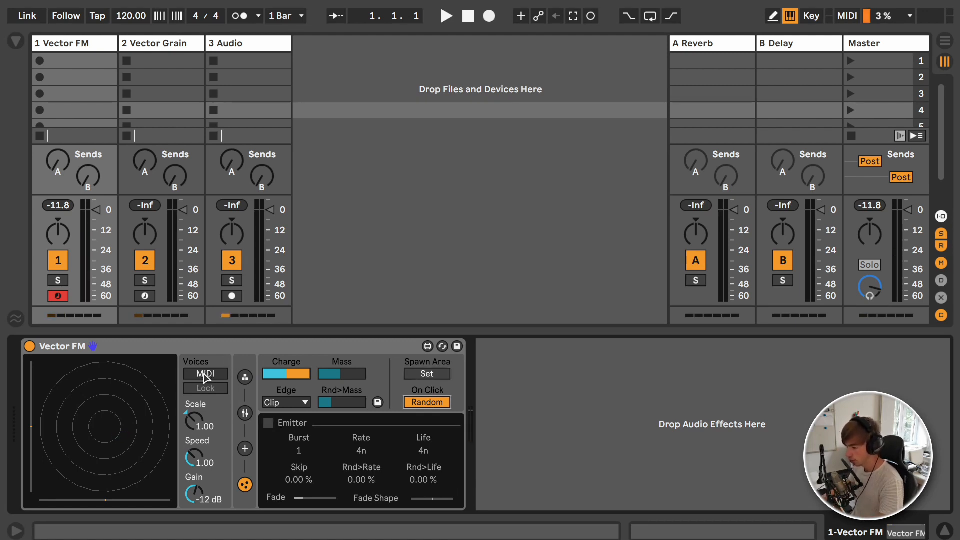
Step: Try a fixed number of Vector FM voices and return Voices to MIDI
mouse_move(208, 373)
left_mouse_down()
mouse_move(208, 350)
mouse_move(211, 376)
left_mouse_up()
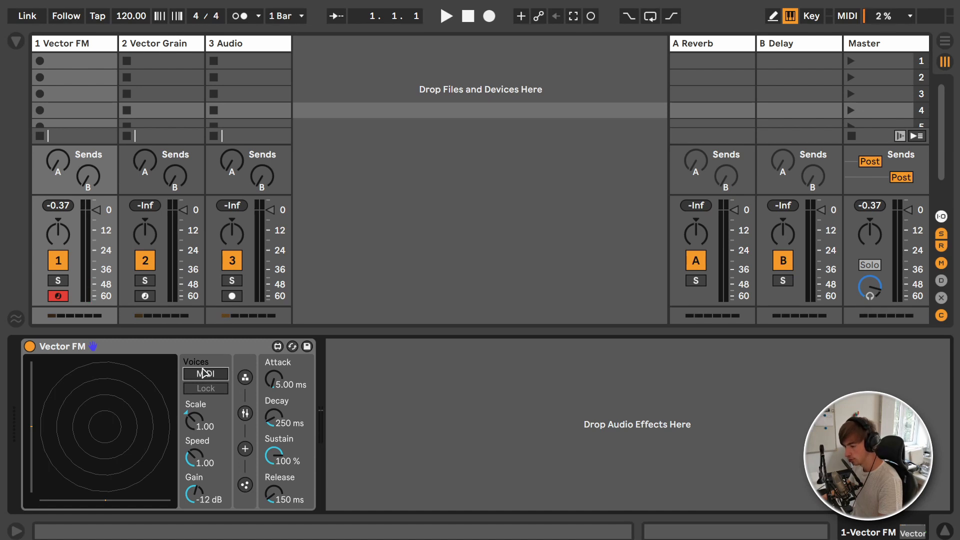
mouse_move(206, 381)
left_mouse_down()
mouse_move(213, 374)
mouse_move(214, 389)
left_mouse_up()
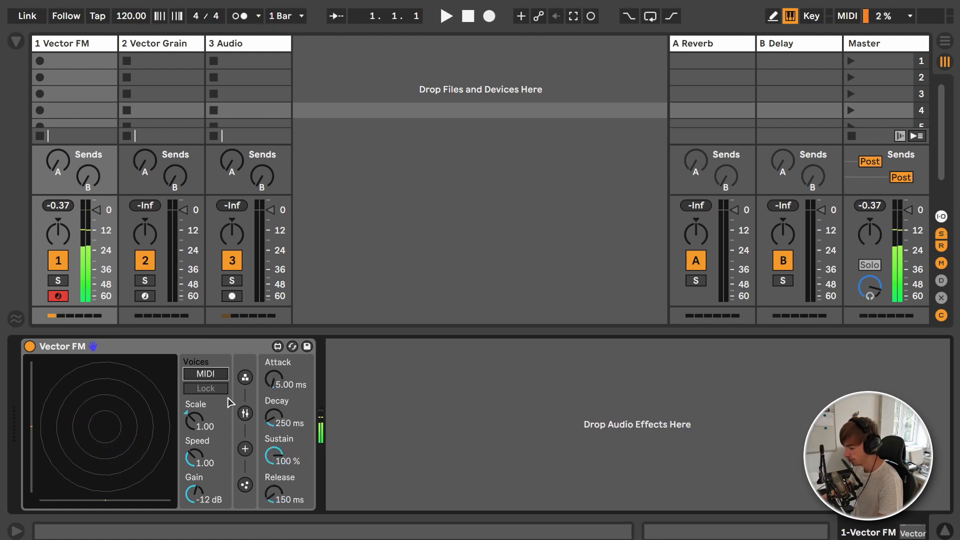
Step: Enable the Emitter in Vector FM's particle settings and set Voices to 3
left_click(246, 485)
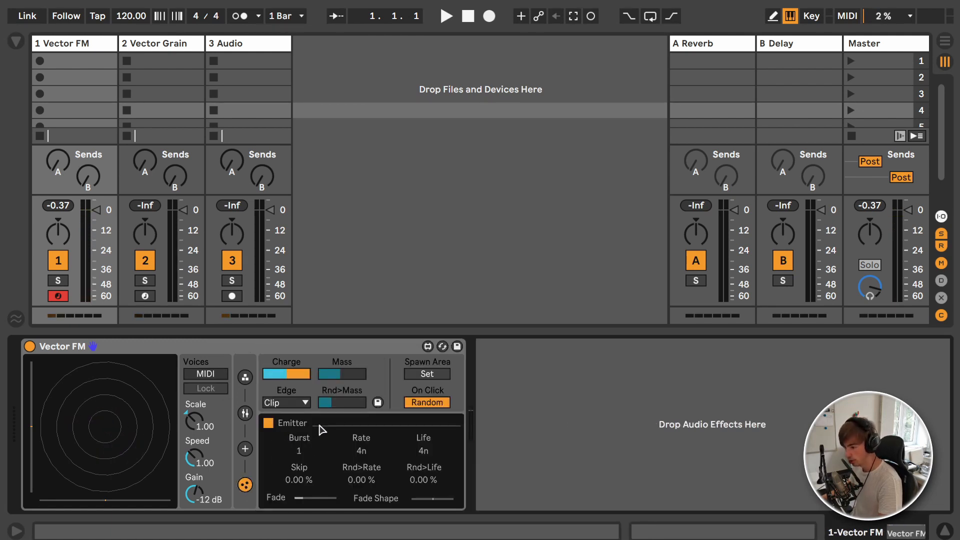
left_click(271, 423)
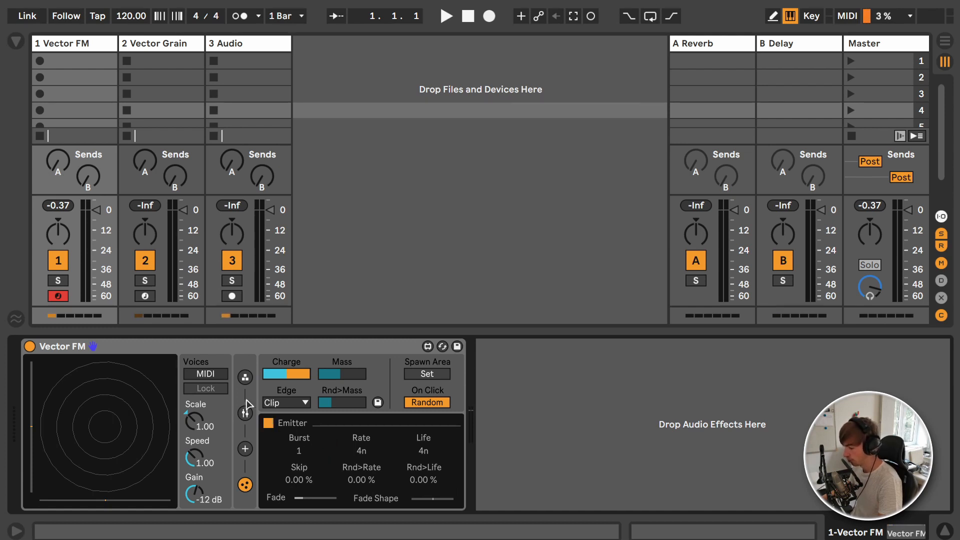
left_click(209, 375)
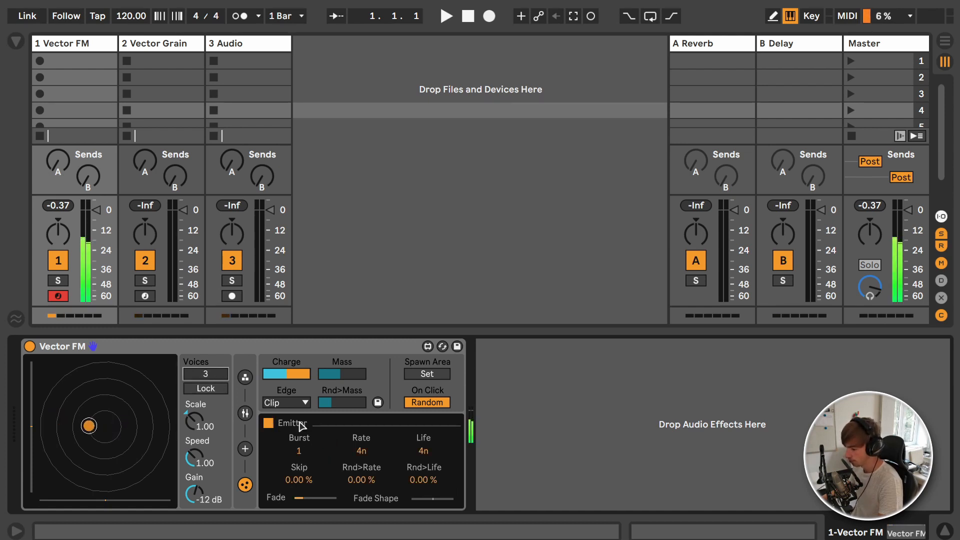
Step: Set the Emitter's Rate to 8n and Life to 6b, and switch Voices back to MIDI
left_click_drag(361, 451, 361, 446)
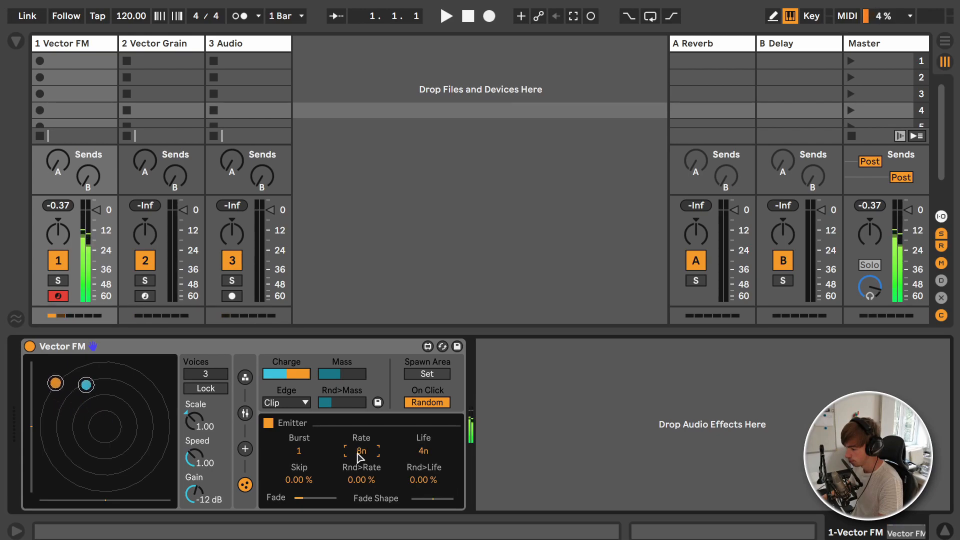
left_click_drag(424, 452, 419, 445)
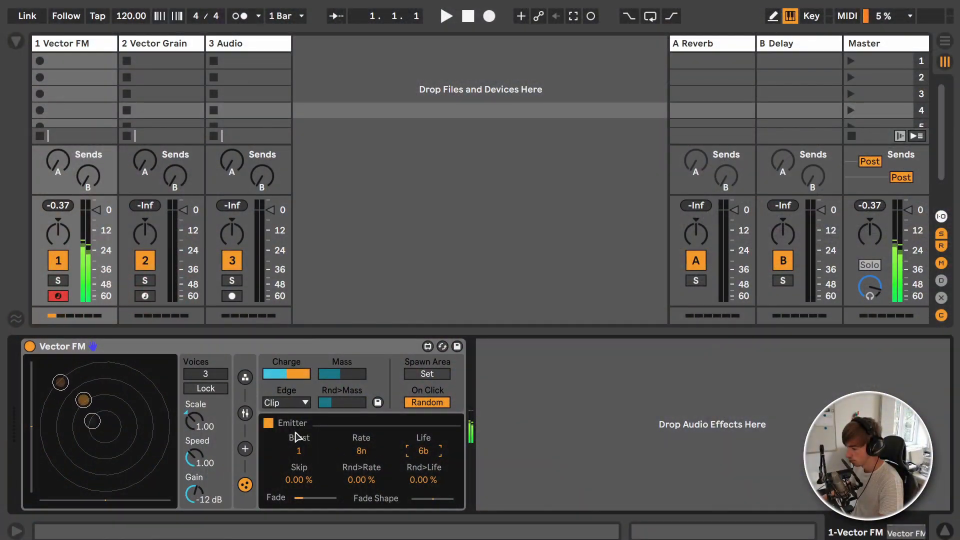
left_click_drag(224, 376, 224, 380)
Step: Show the force settings again, try moving the attractor in the particle field and return it to X 0.00, Y 0.00
left_click(245, 485)
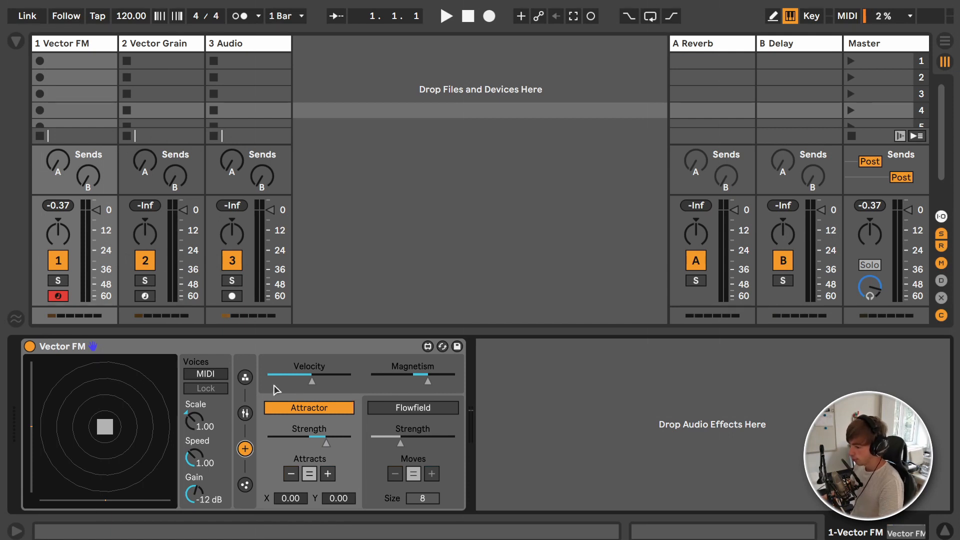
mouse_move(106, 430)
left_mouse_down()
mouse_move(116, 437)
mouse_move(96, 433)
mouse_move(86, 400)
mouse_move(137, 425)
mouse_move(58, 432)
mouse_move(131, 418)
mouse_move(81, 403)
mouse_move(166, 402)
mouse_move(92, 399)
mouse_move(105, 427)
left_mouse_up()
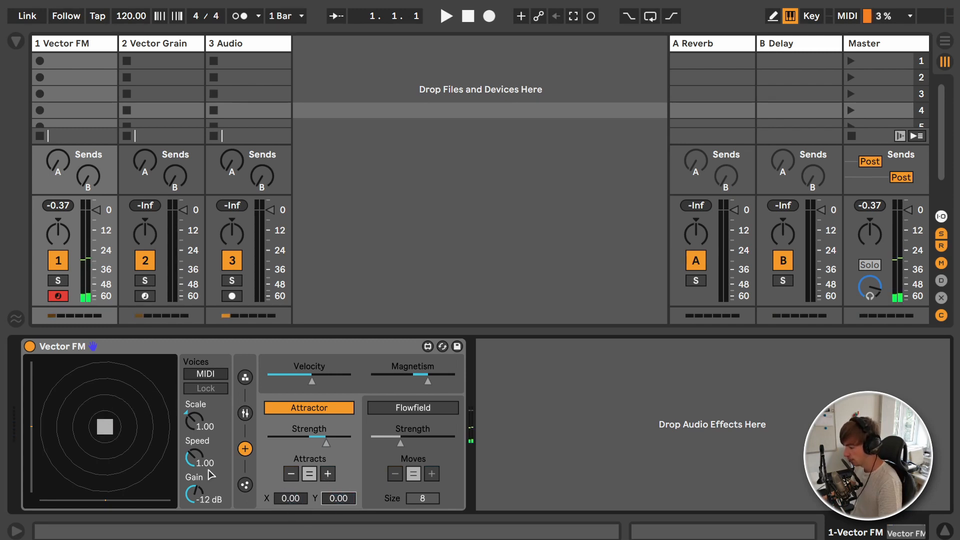
Step: Try the attractor's Attracts options +, − and = on Vector FM's particles
left_click_drag(291, 445, 312, 443)
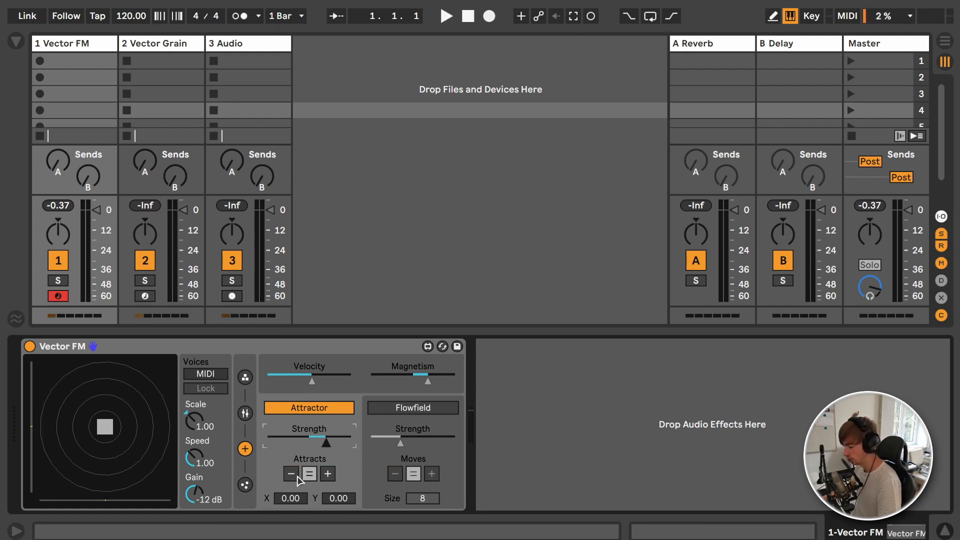
left_click(328, 473)
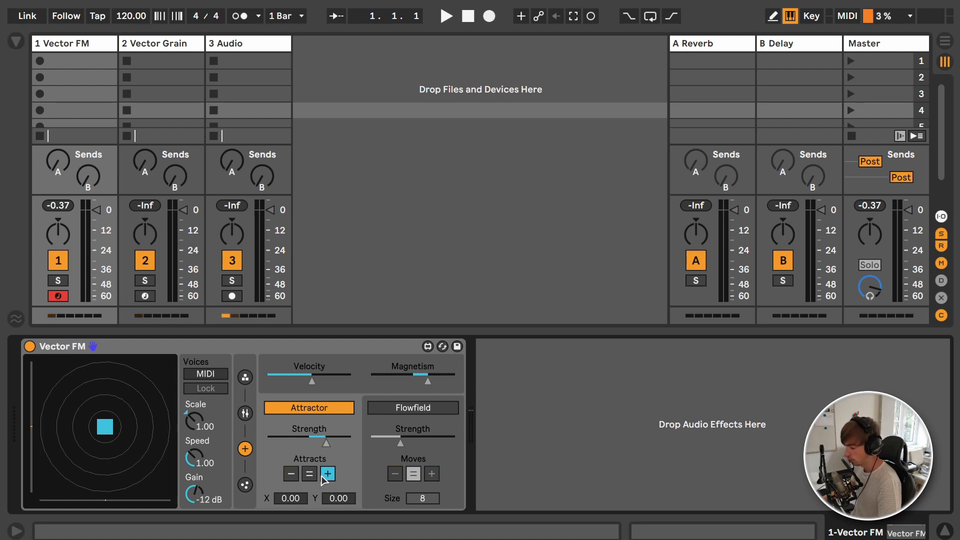
left_click(291, 474)
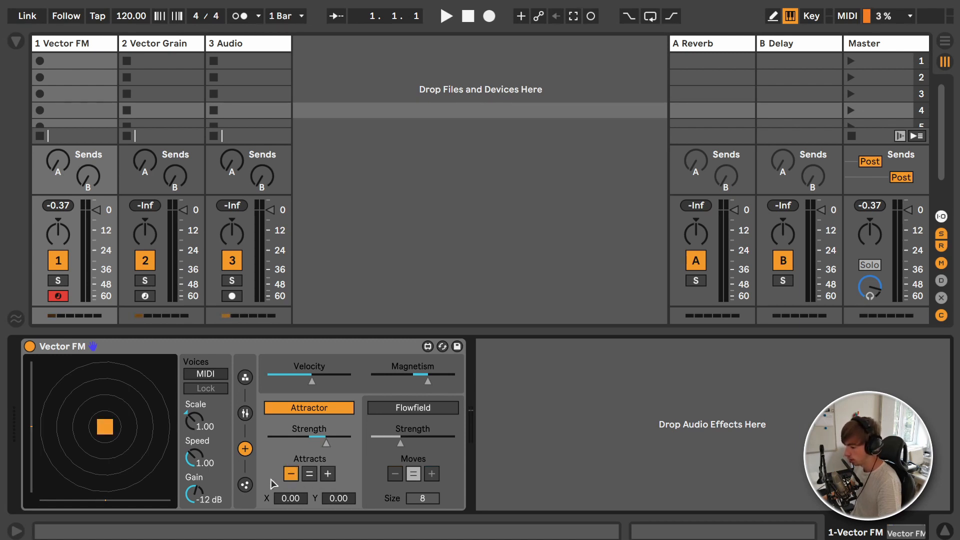
left_click(308, 475)
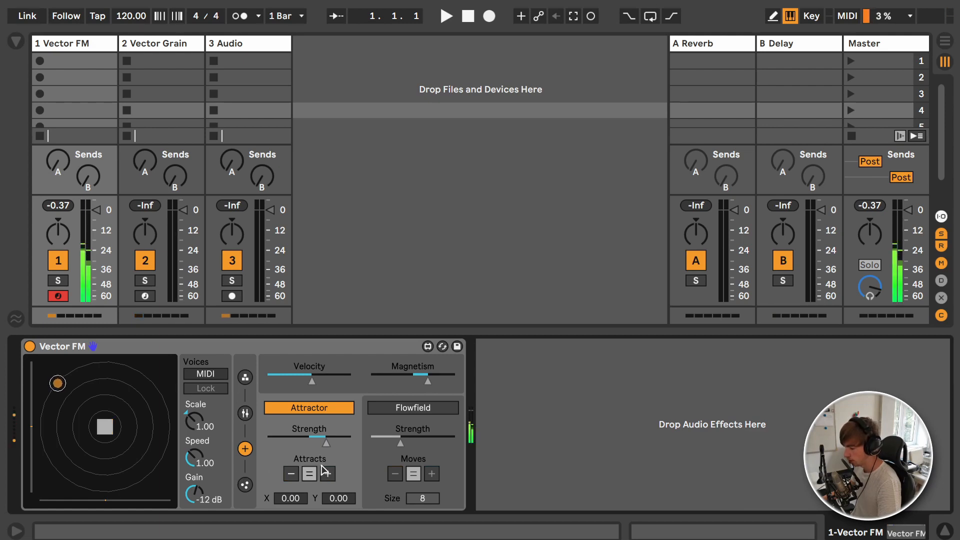
left_click(329, 474)
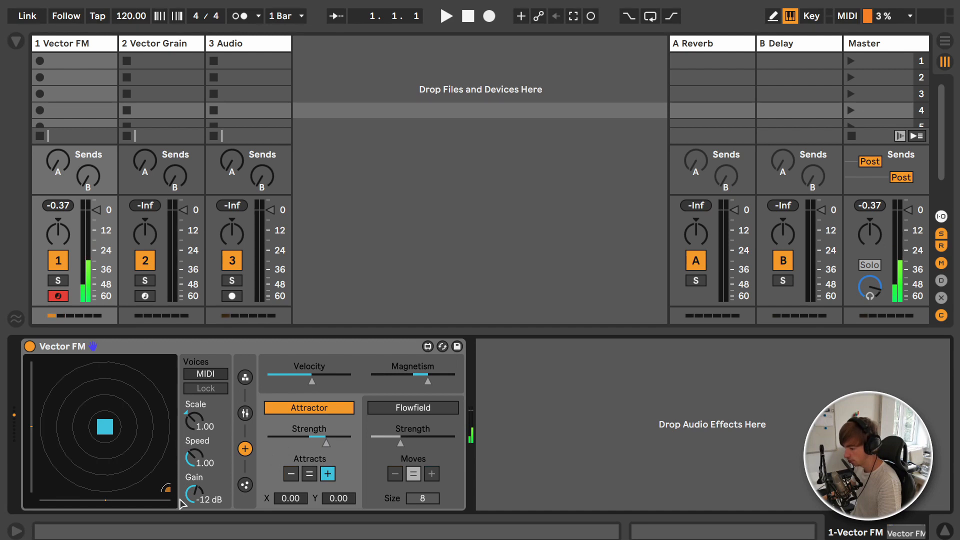
Step: Try the attractor at X -0.16, Y 0.12 with Attracts set to −, and reset it to = at X 0.00, Y 0.00
left_click_drag(170, 494, 95, 419)
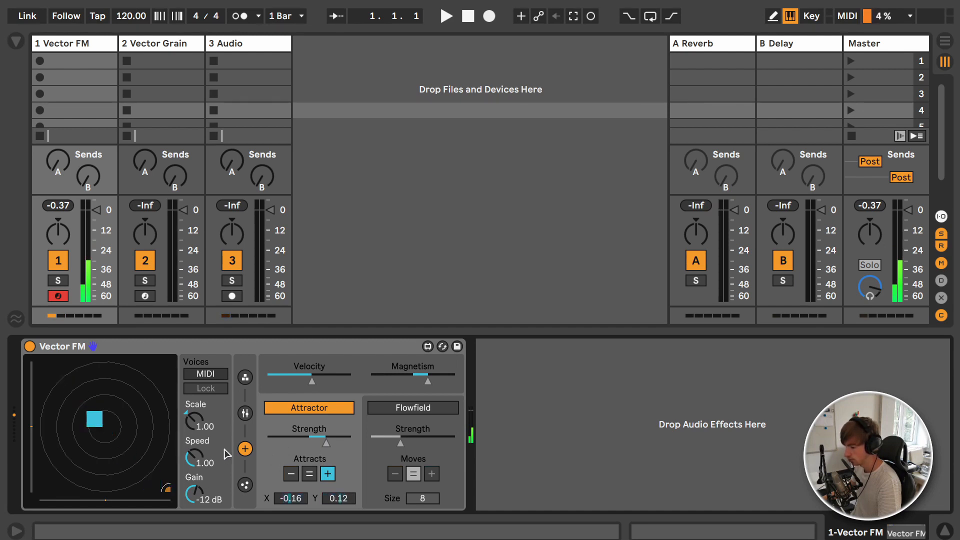
left_click(292, 474)
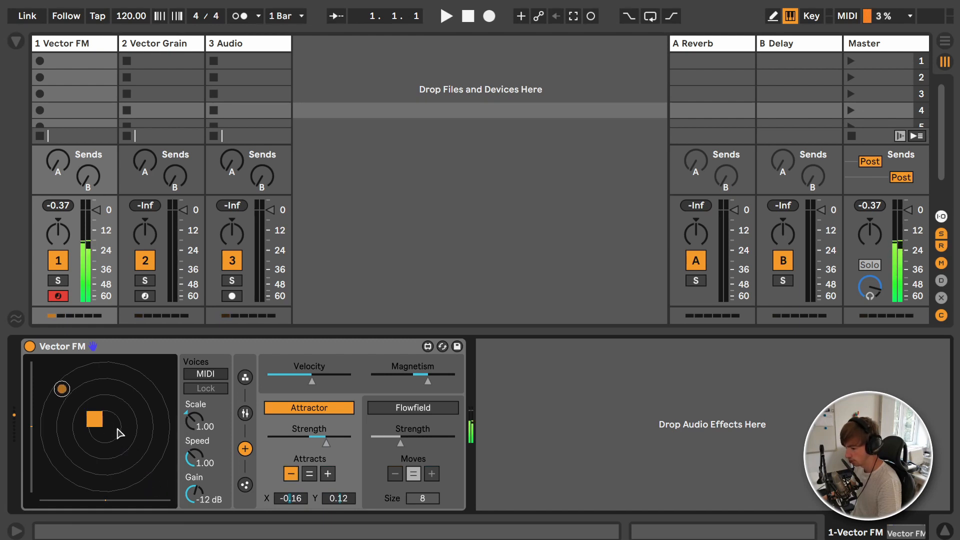
left_click(311, 482)
double_click(300, 501)
double_click(336, 502)
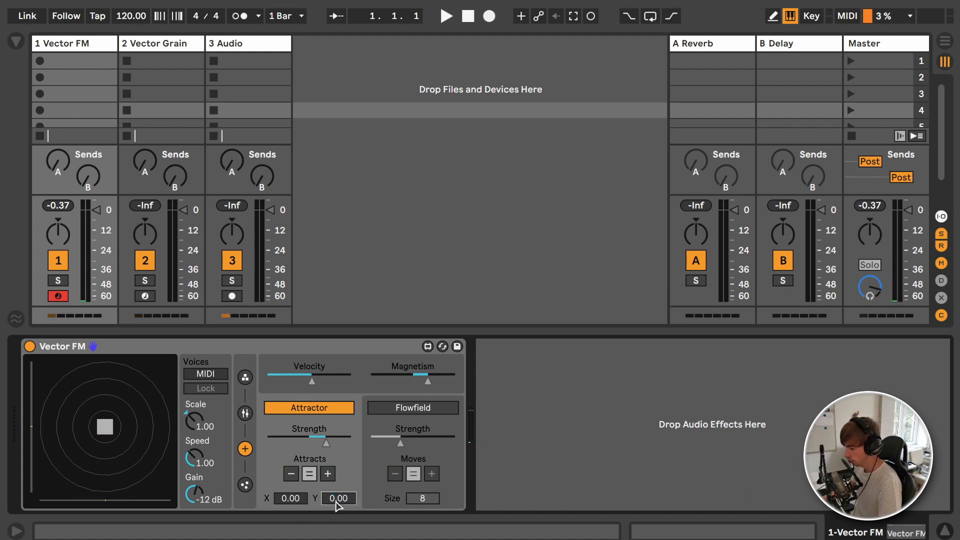
Step: Replace the Attractor force with Flowfield and redraw some of the flow directions in the particle field
left_click(330, 416)
left_click(415, 413)
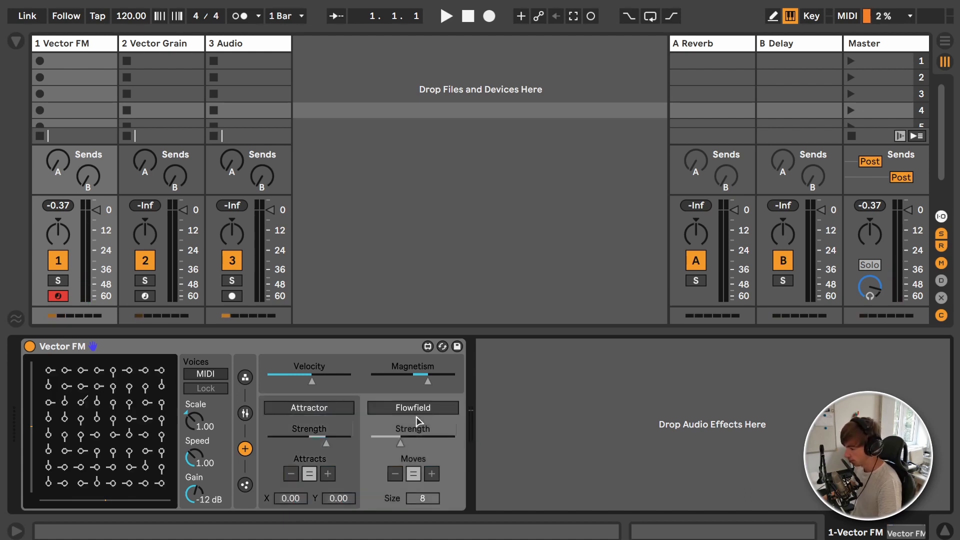
left_click(424, 414)
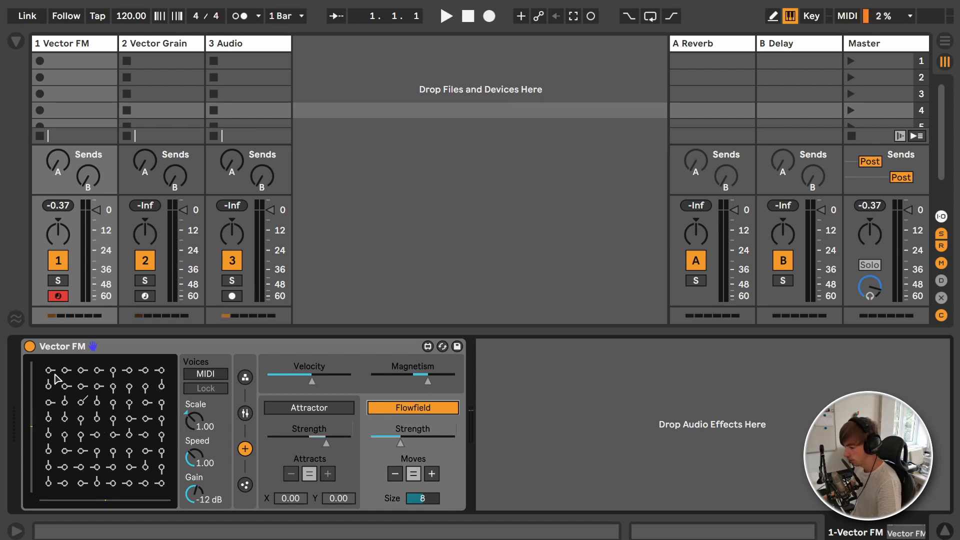
mouse_move(54, 373)
left_mouse_down()
mouse_move(154, 386)
mouse_move(157, 451)
mouse_move(83, 469)
mouse_move(74, 400)
mouse_move(125, 456)
mouse_move(54, 474)
left_mouse_up()
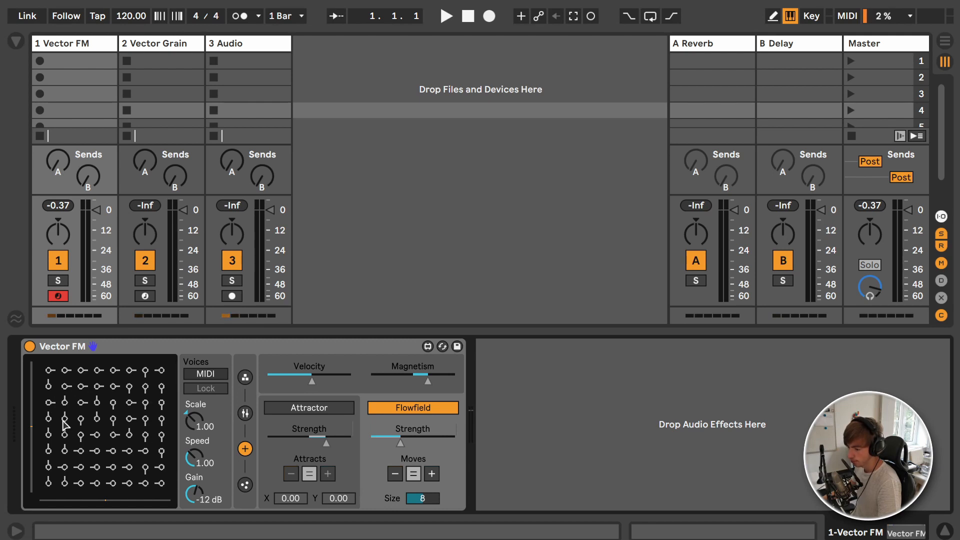
mouse_move(125, 402)
left_mouse_down()
mouse_move(128, 441)
mouse_move(92, 448)
mouse_move(91, 416)
mouse_move(133, 402)
mouse_move(125, 434)
left_mouse_up()
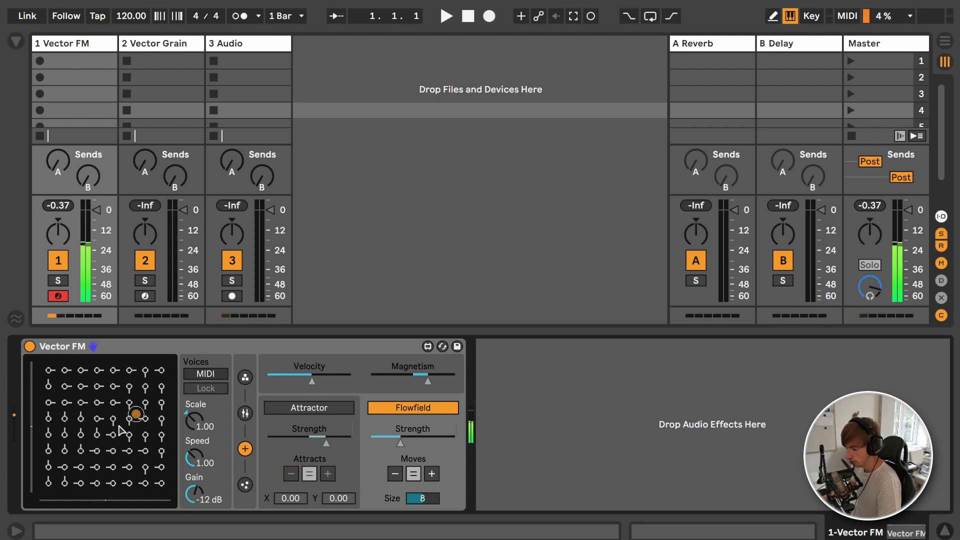
Step: Try the Flowfield's Moves option − and its Size control, keeping Moves at = and Size at 8
left_click(402, 443)
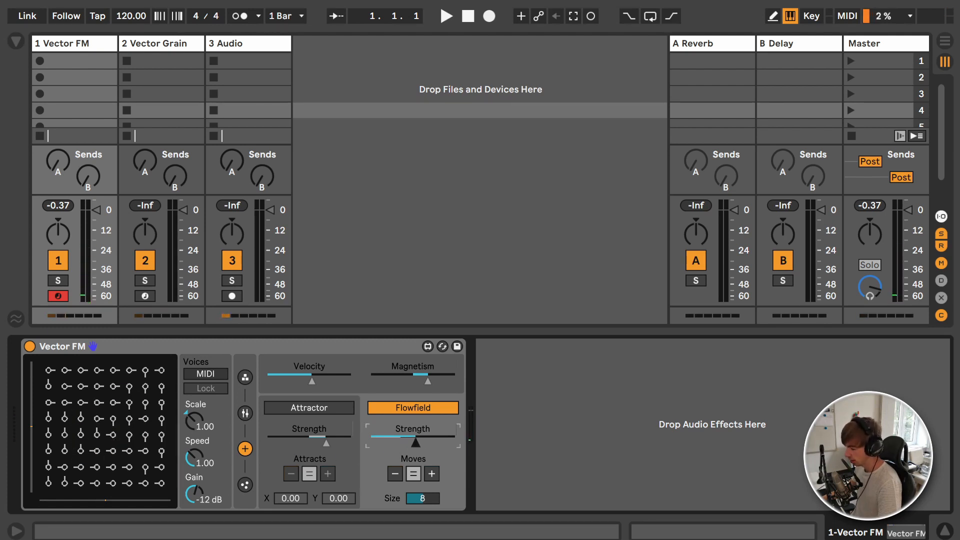
left_click(400, 473)
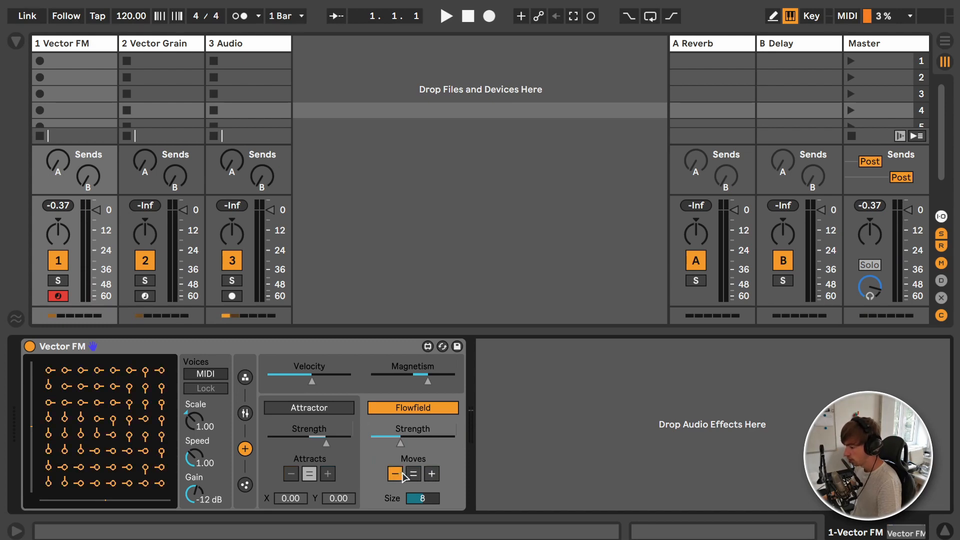
left_click(419, 498)
left_click_drag(419, 498, 421, 501)
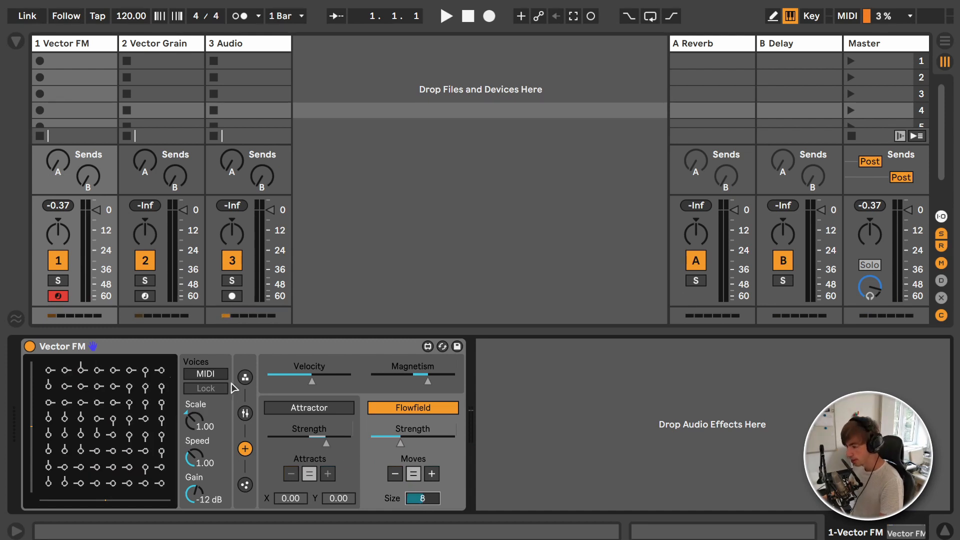
Step: Show Vector FM's operator settings and step the operator count up to 4
left_click(245, 378)
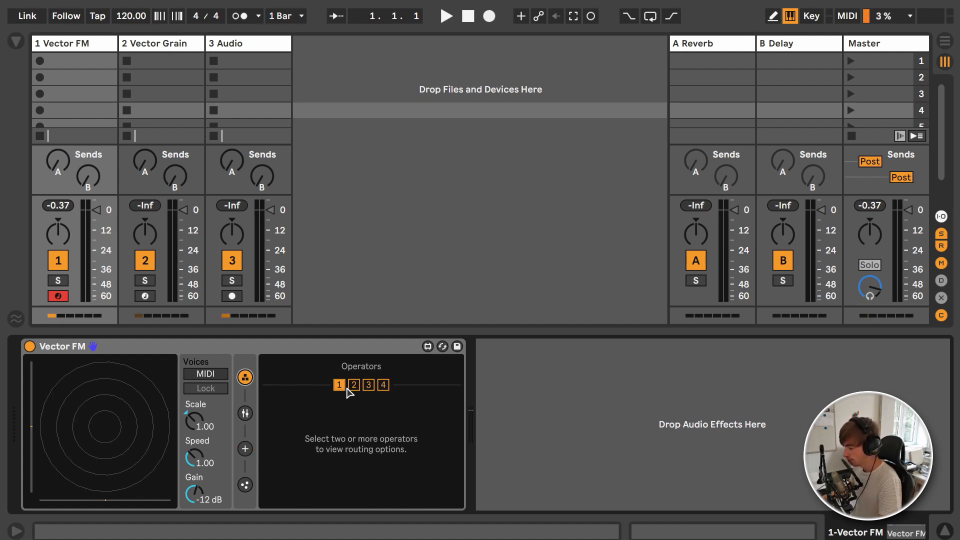
left_click(345, 388)
left_click(357, 384)
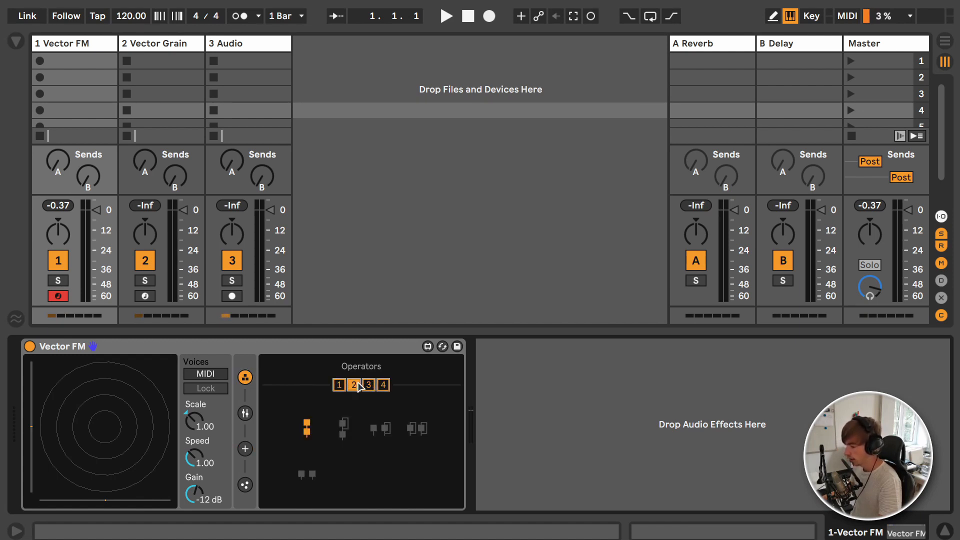
left_click(373, 388)
left_click(383, 386)
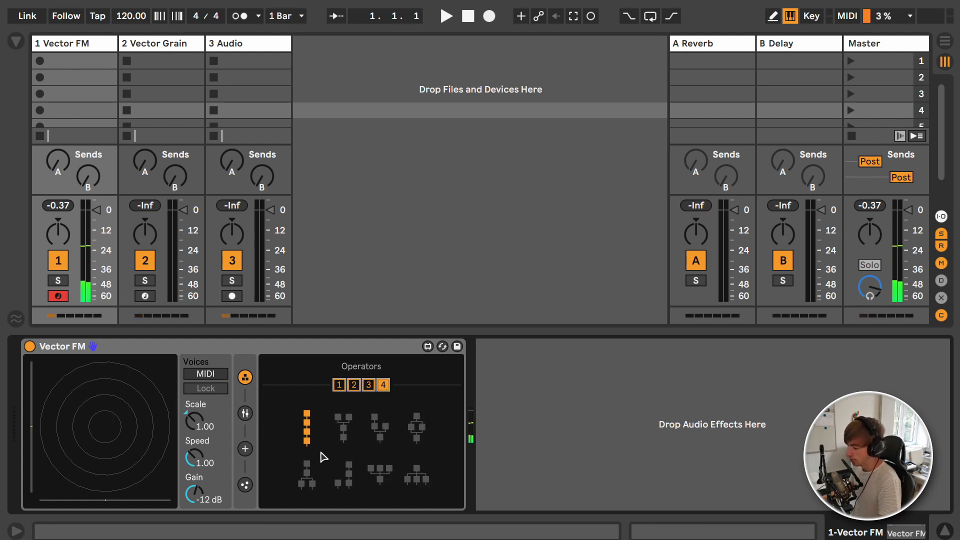
Step: Try the four-operator routings and choose the one with two stacked operators branching into two below
left_click(351, 428)
left_click(381, 427)
left_click(416, 428)
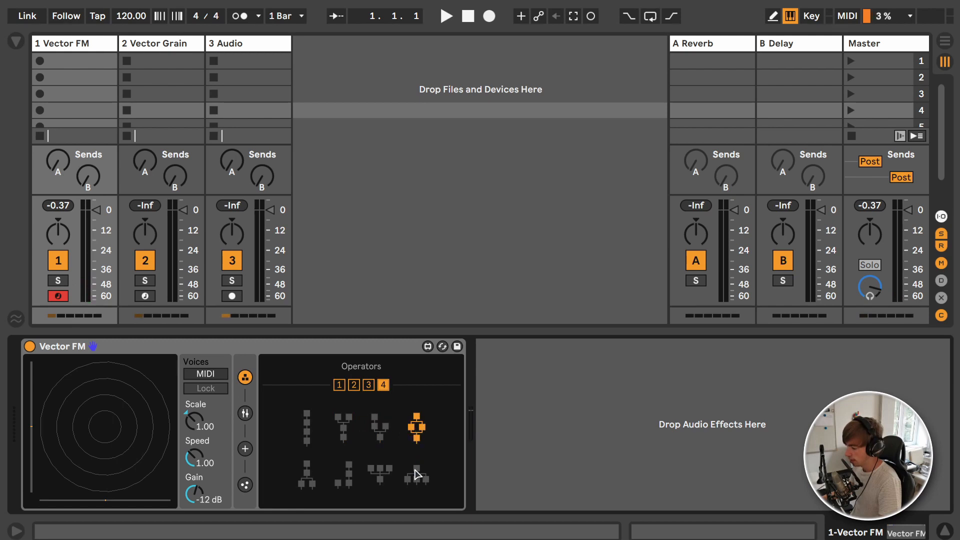
left_click(416, 476)
left_click(383, 478)
left_click(349, 476)
left_click(311, 480)
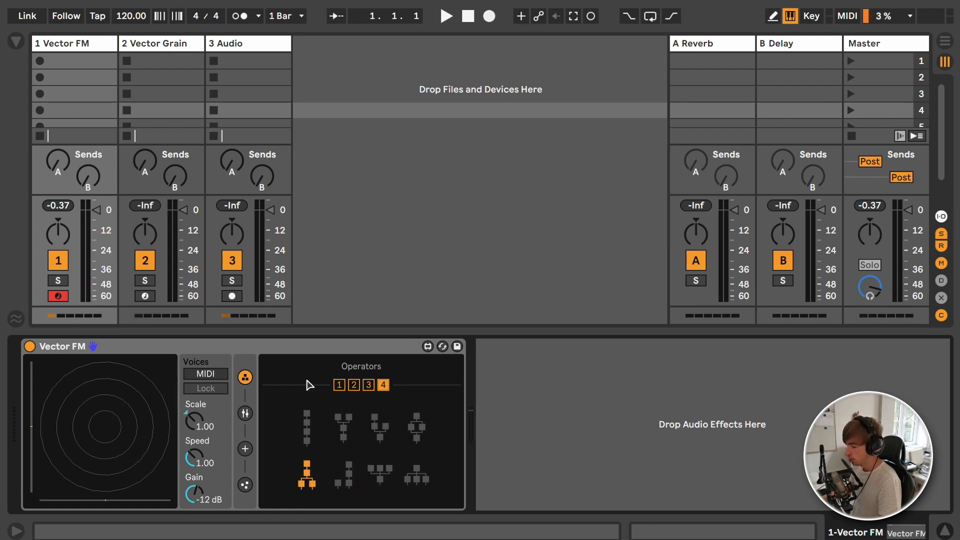
Step: Search the browser for "operator" and add the Operator instrument on a new track after the Audio track
key("ctrl+f")
type("operator")
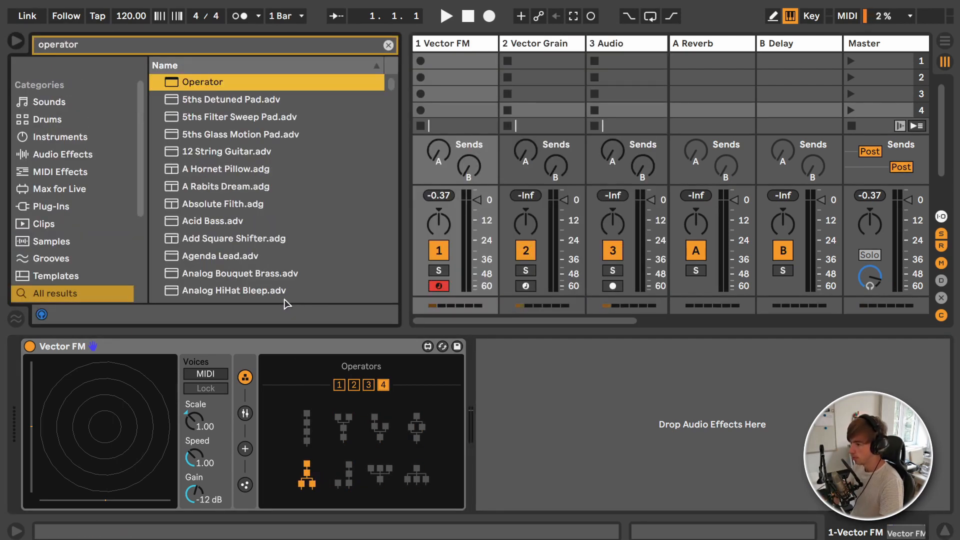
left_click_drag(238, 83, 641, 80)
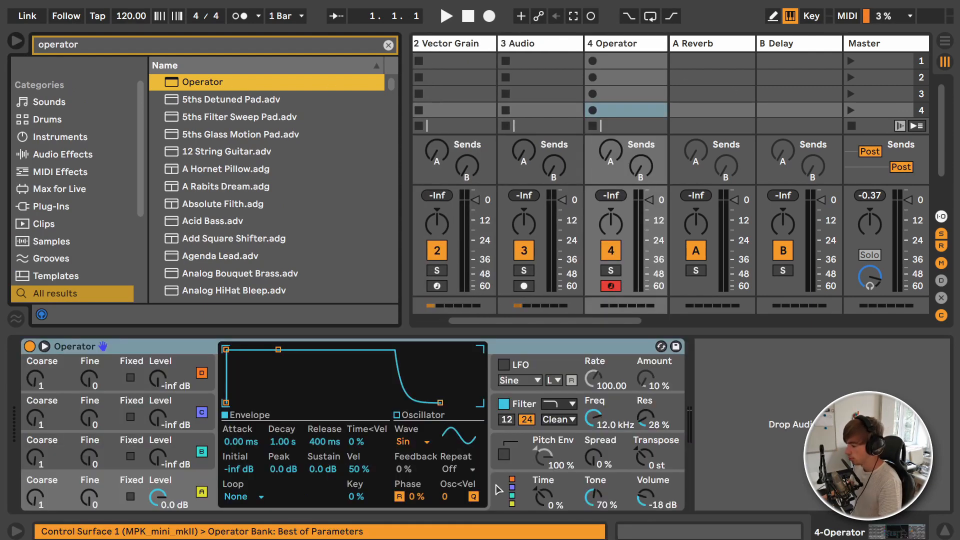
Step: Show Operator's global settings and try several operator algorithms, ending on the third one
left_click(510, 491)
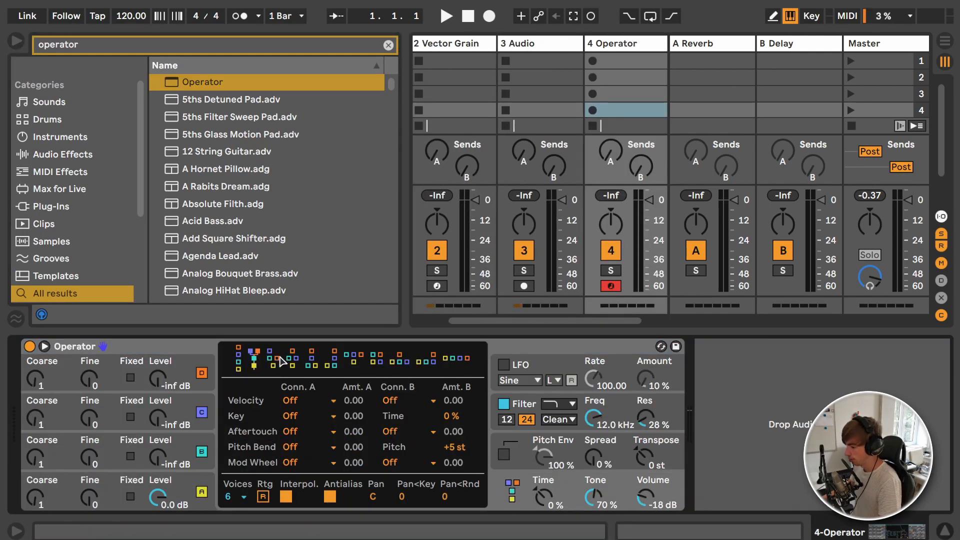
left_click_drag(281, 361, 372, 363)
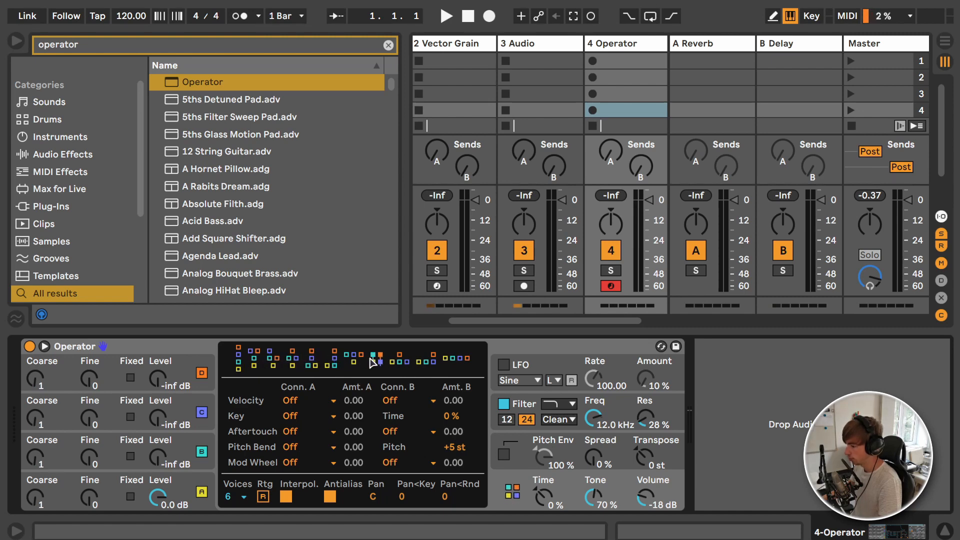
left_click(445, 360)
left_click(434, 358)
left_click(354, 357)
left_click(273, 357)
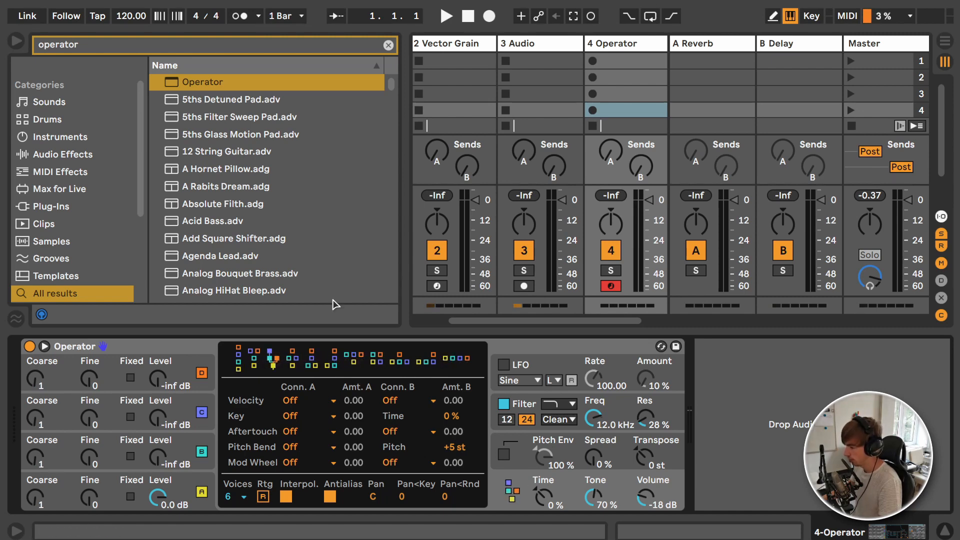
Step: Return to the Vector FM track, show its oscillator settings and try the Saw waveform for the Carrier
scroll(508, 60, "left", 3)
left_click(468, 46)
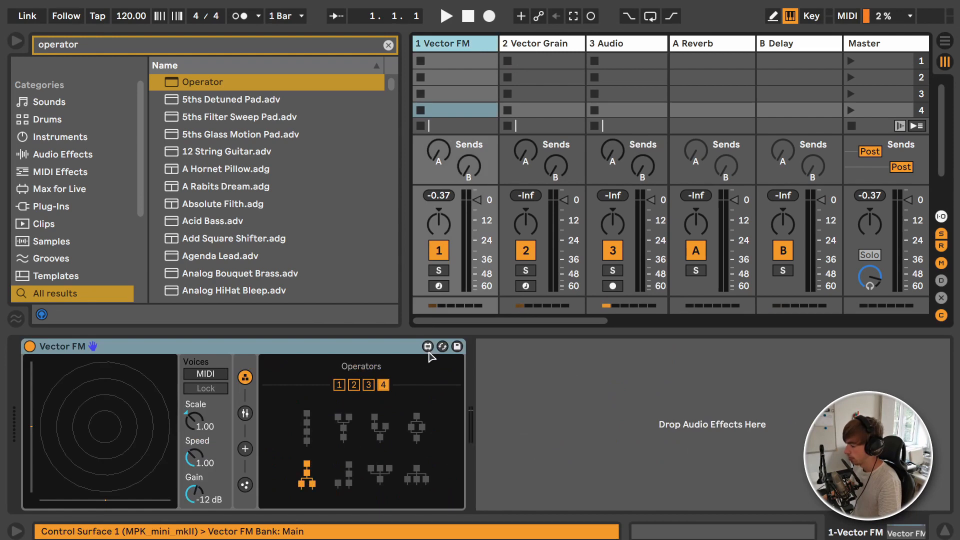
left_click(245, 413)
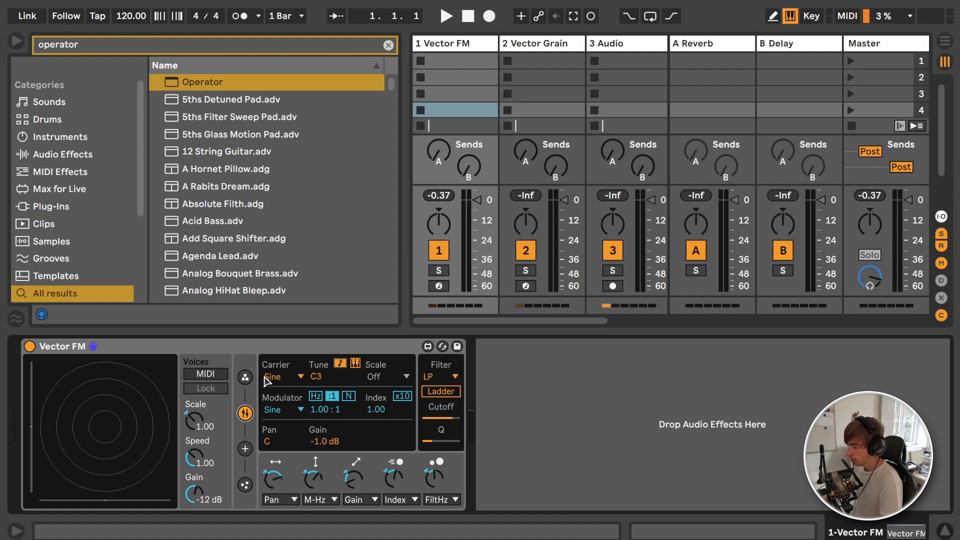
left_click(281, 378)
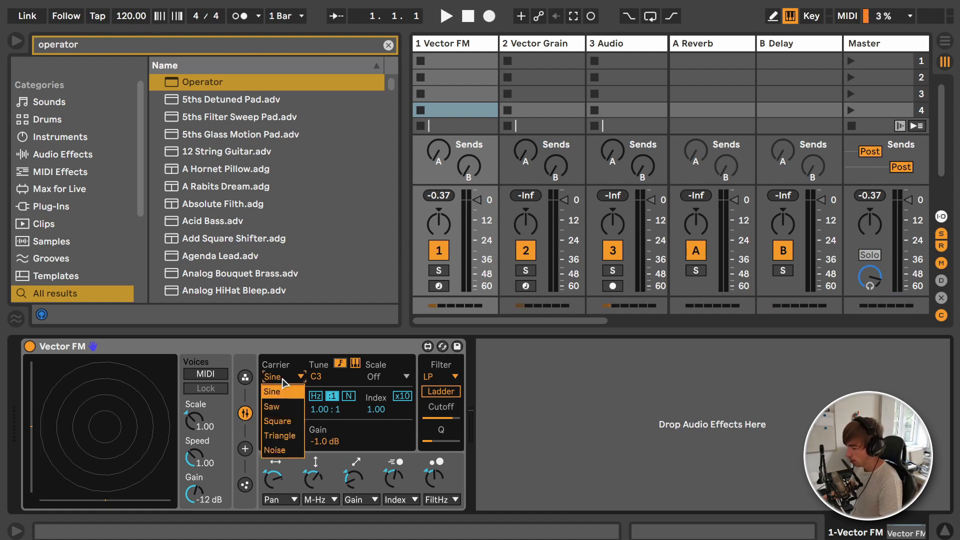
left_click(284, 407)
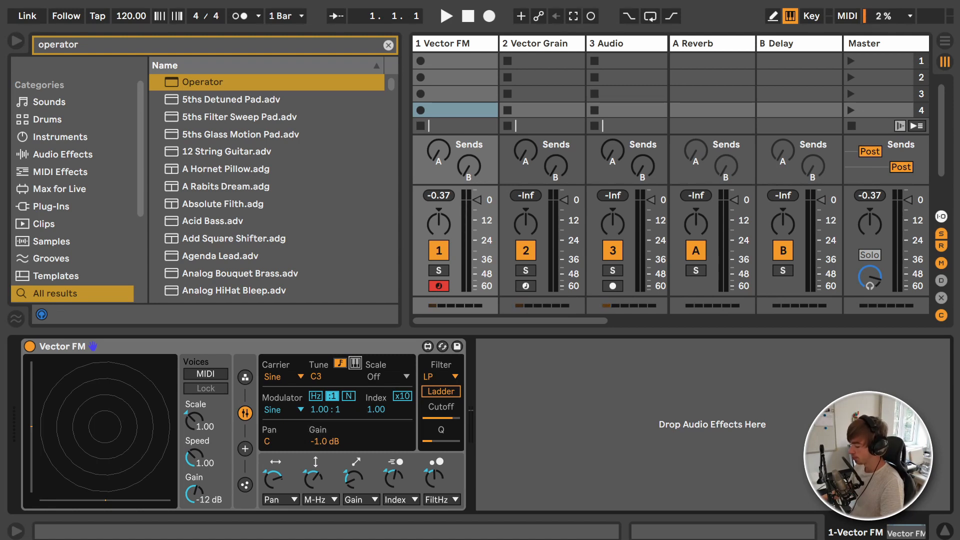
Step: Hide the browser and look at the Modulator's waveform choices, keeping Sine
key("ctrl+alt+b")
left_click(282, 410)
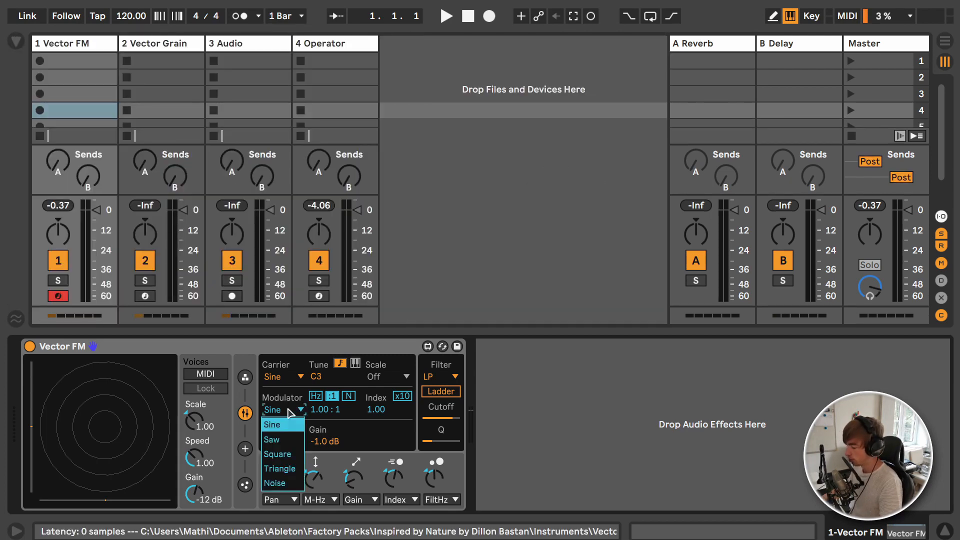
left_click(284, 405)
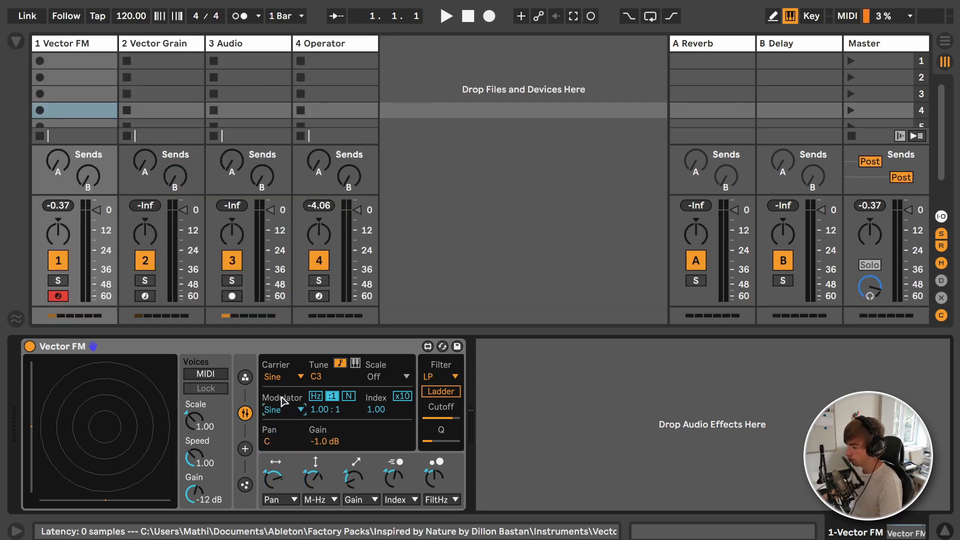
Step: Set the Modulator to Saw, try its frequency in Hz at 1.89 kHz and return it to the 1.00 : 1 ratio
left_click(321, 398)
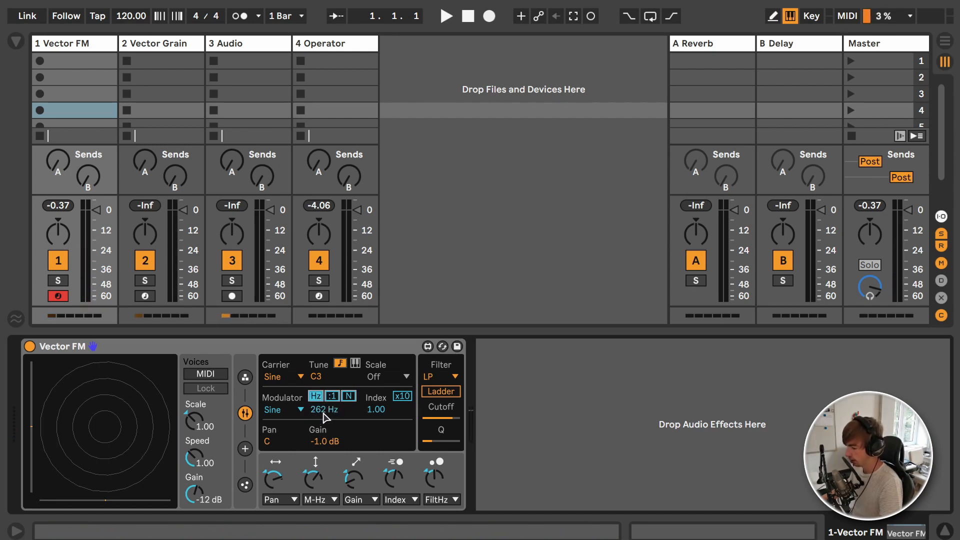
mouse_move(324, 411)
left_mouse_down()
mouse_move(325, 396)
mouse_move(324, 417)
left_mouse_up()
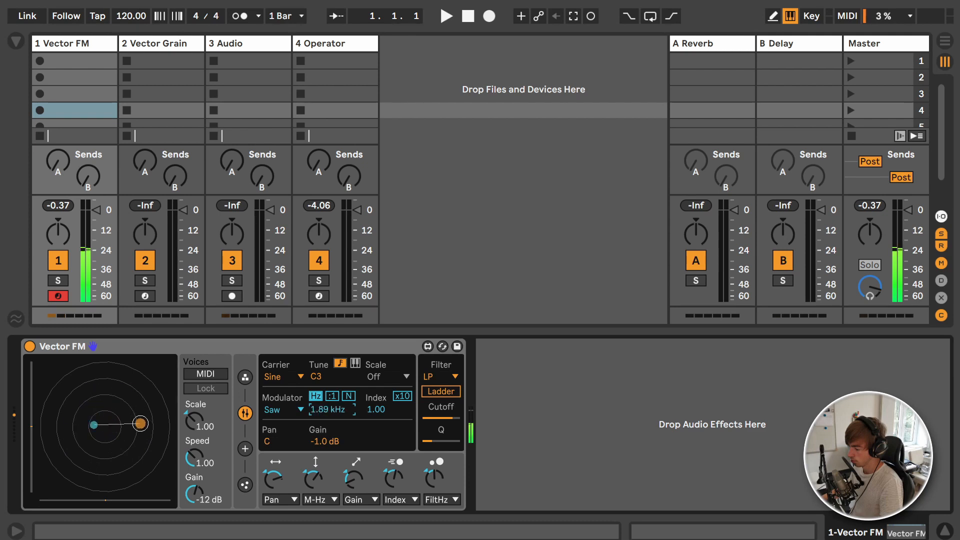
left_click(332, 396)
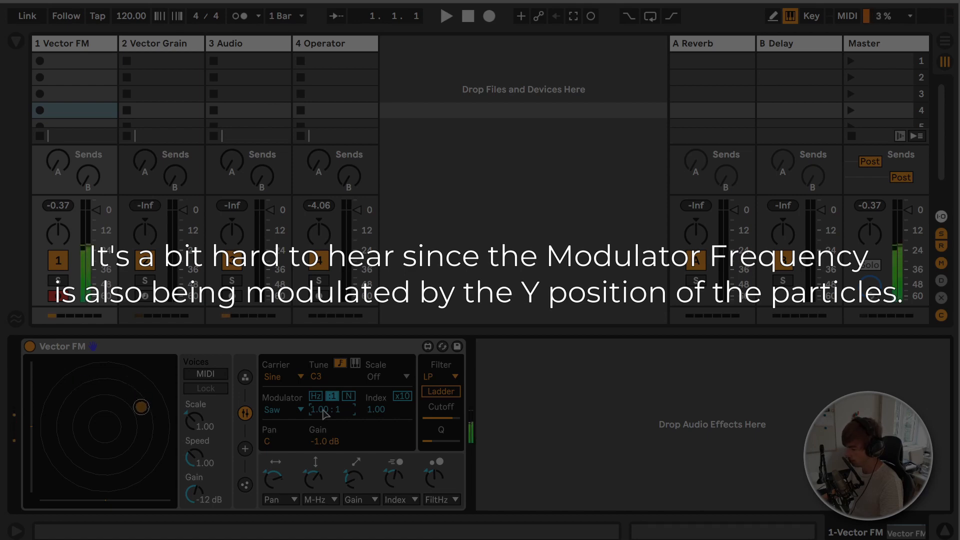
mouse_move(323, 414)
left_mouse_down()
mouse_move(323, 404)
mouse_move(324, 418)
left_mouse_up()
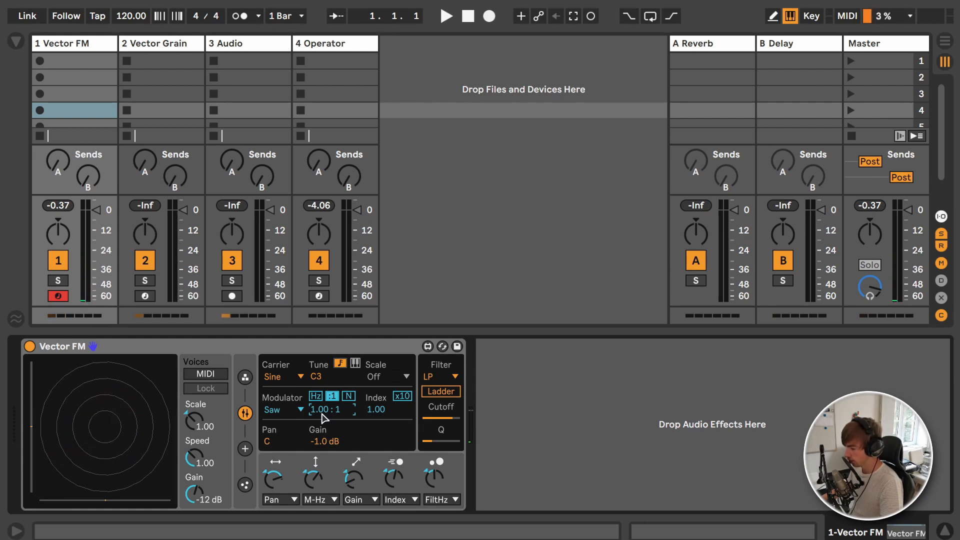
Step: Try the Modulator at a 2.00 : 1 ratio, return it to 1.00 : 1 and switch its frequency mode to N
type("2")
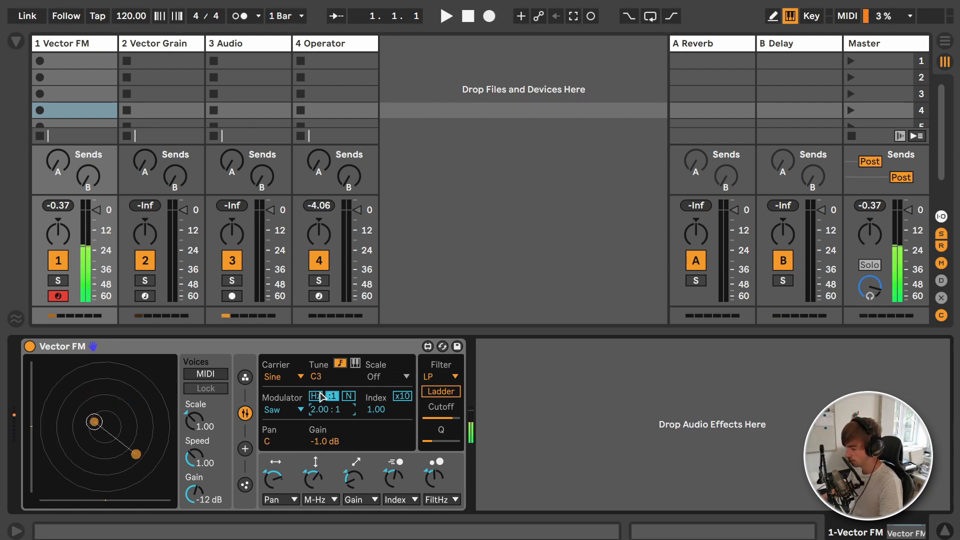
double_click(333, 407)
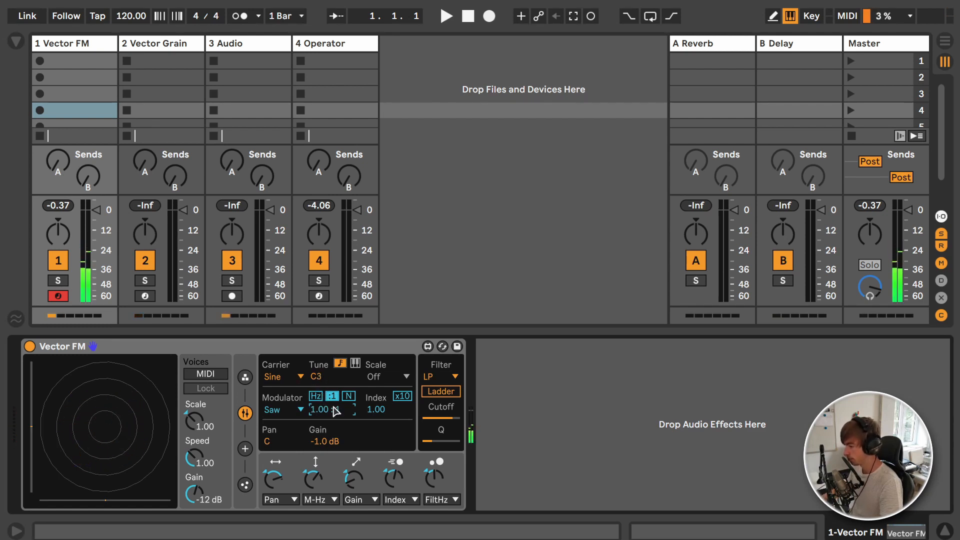
left_click(349, 397)
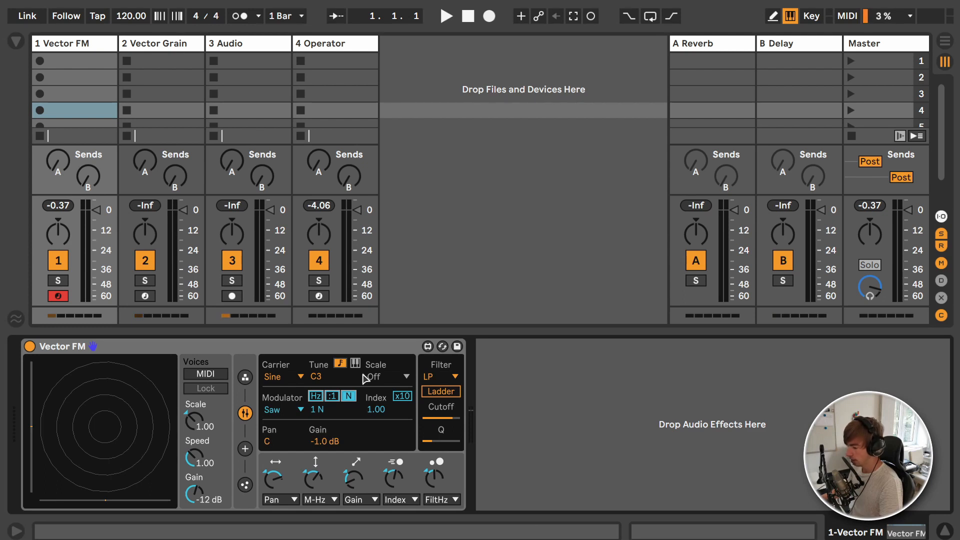
Step: Try higher Modulator harmonics up to 8 N and return the value to 1 N
left_click(322, 410)
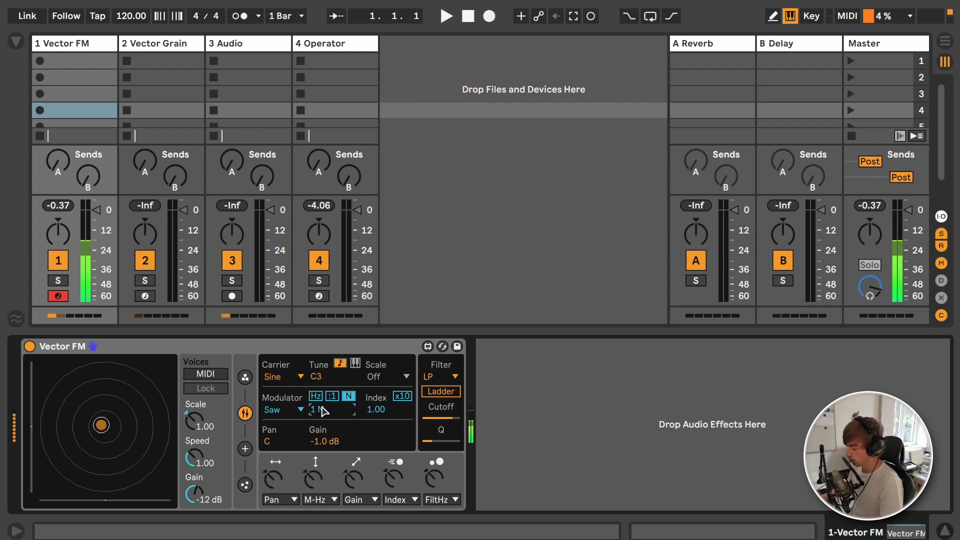
key("Up")
key("Up")
key("Up")
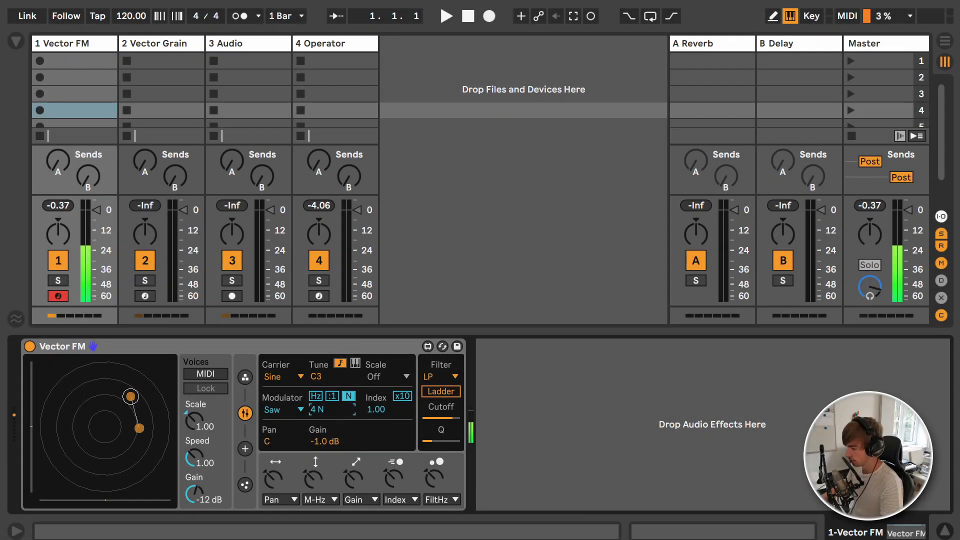
mouse_move(338, 411)
left_mouse_down()
mouse_move(339, 399)
mouse_move(338, 417)
left_mouse_up()
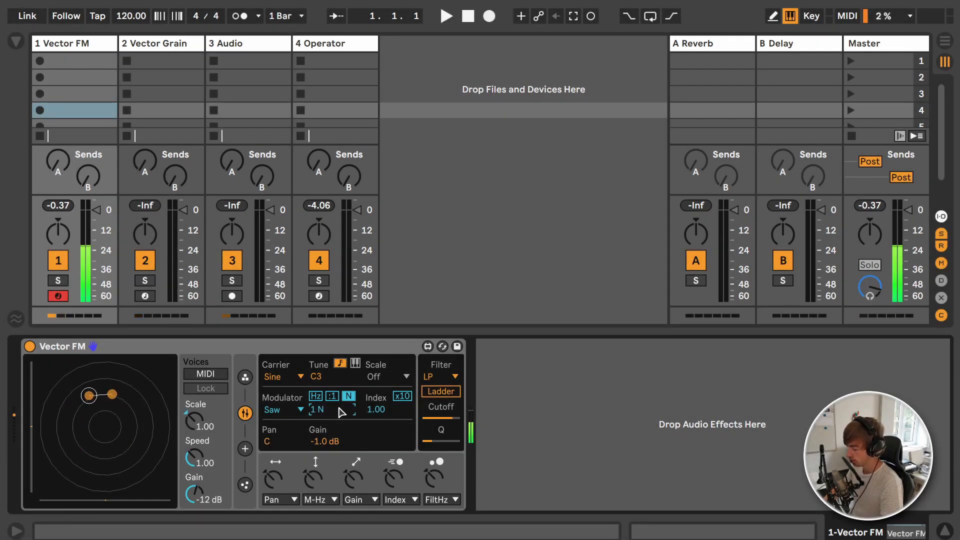
key("Up")
key("Up")
key("Up")
key("Up")
key("Up")
key("Up")
key("Up")
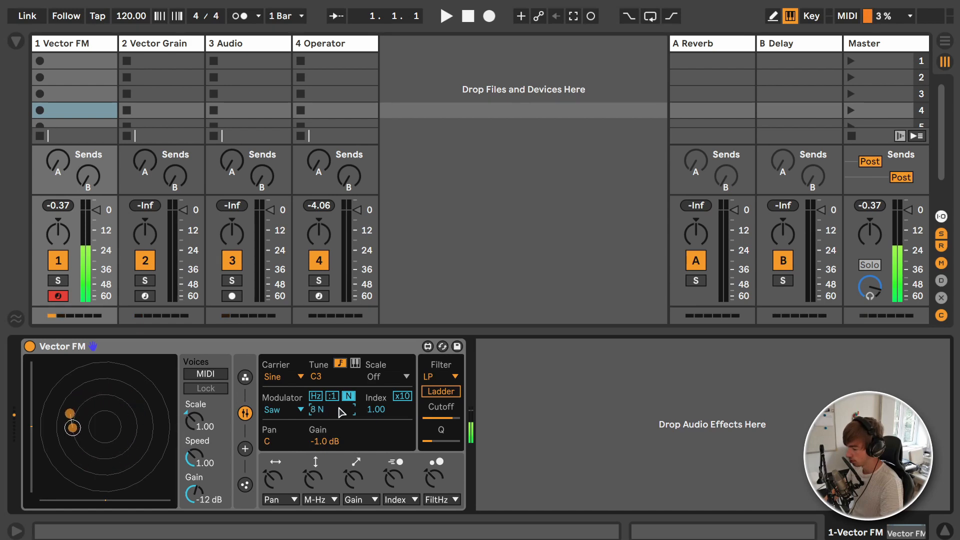
key("Down")
key("Down")
key("Down")
key("Down")
key("Down")
key("Down")
key("Down")
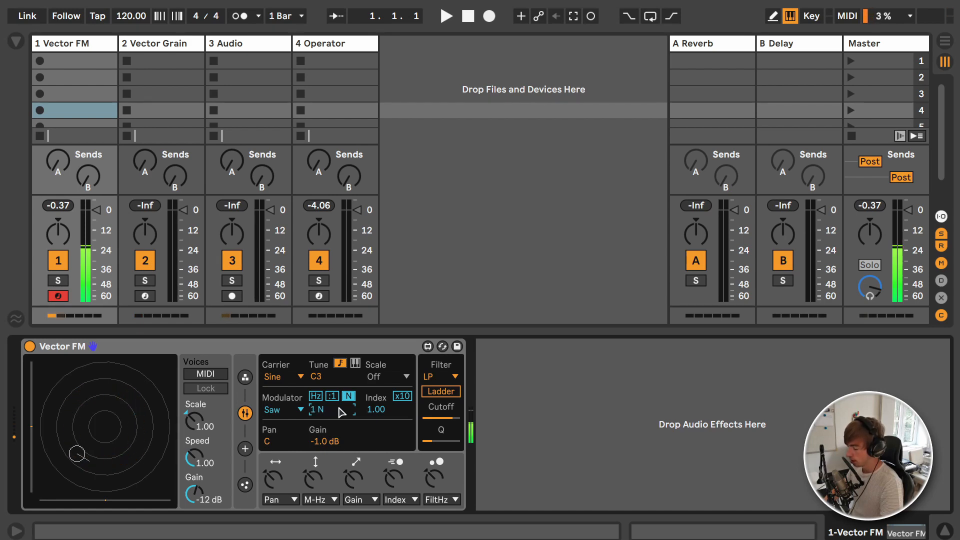
Step: Search the browser for "spectrum", add the Spectrum device after Vector FM and hide the browser
key("ctrl+f")
type("s")
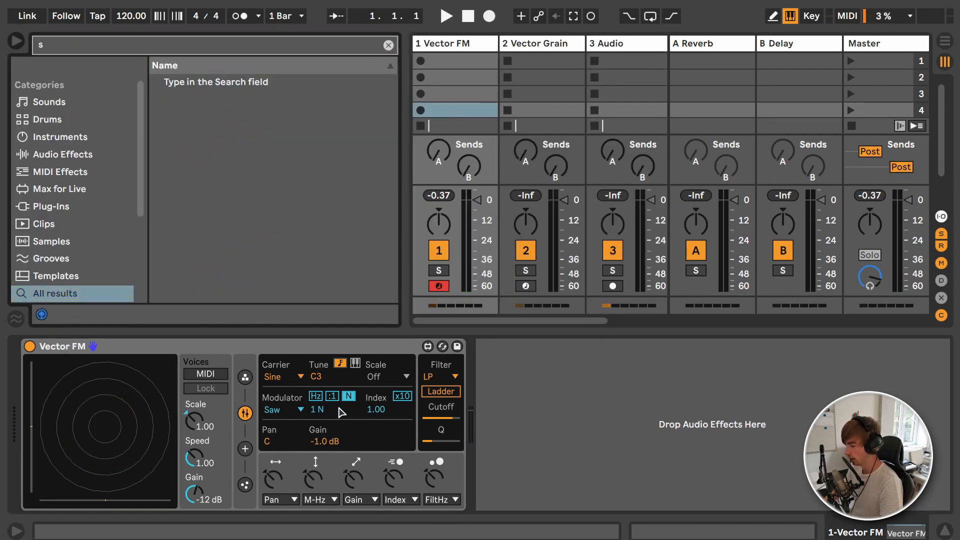
type("pectrum")
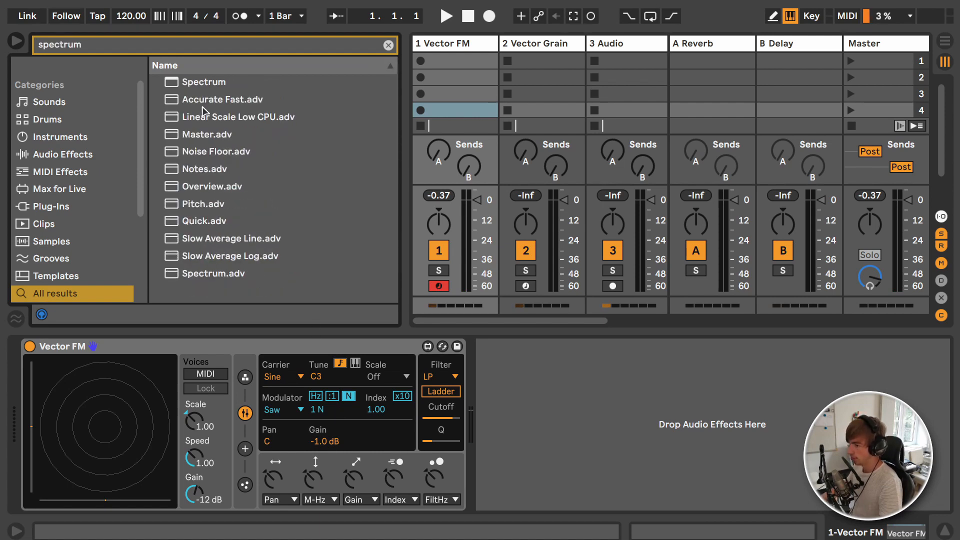
left_click_drag(196, 84, 521, 397)
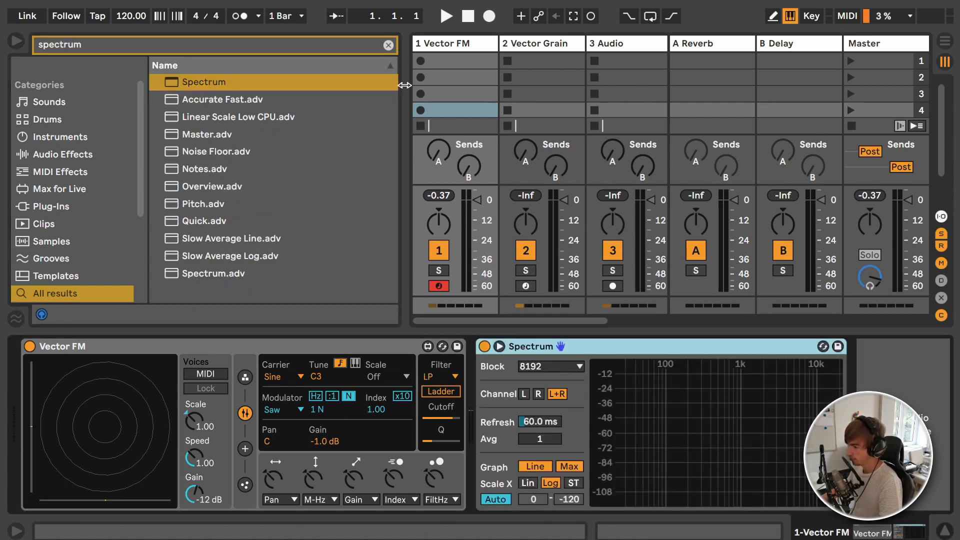
key("ctrl+alt+b")
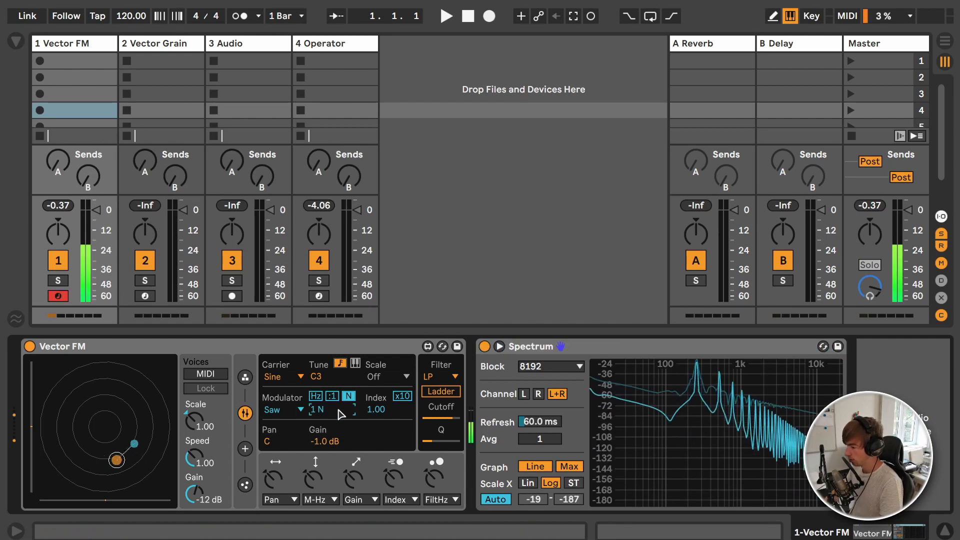
Step: Compare the Modulator at 2 N and 4 N on the Spectrum display
scroll(340, 415, "up", 1)
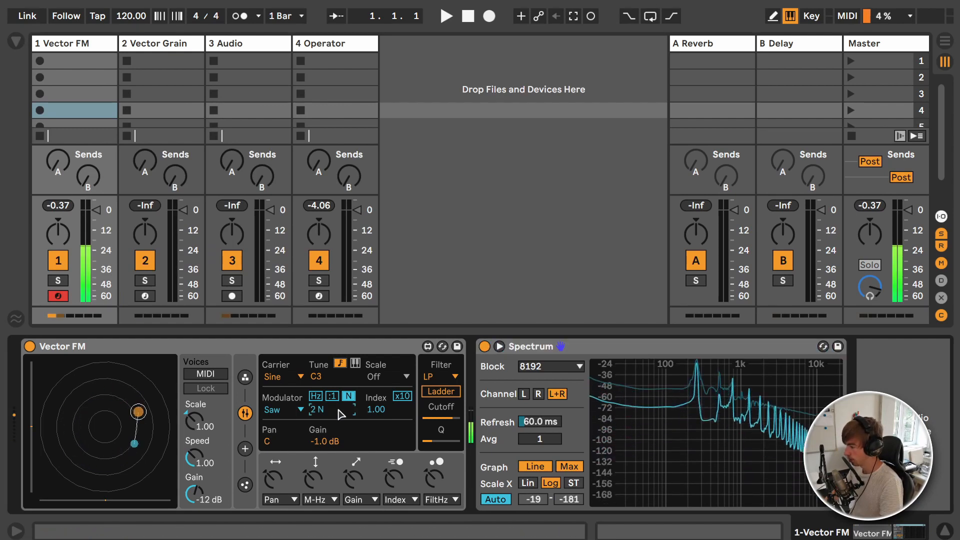
scroll(340, 414, "up", 2)
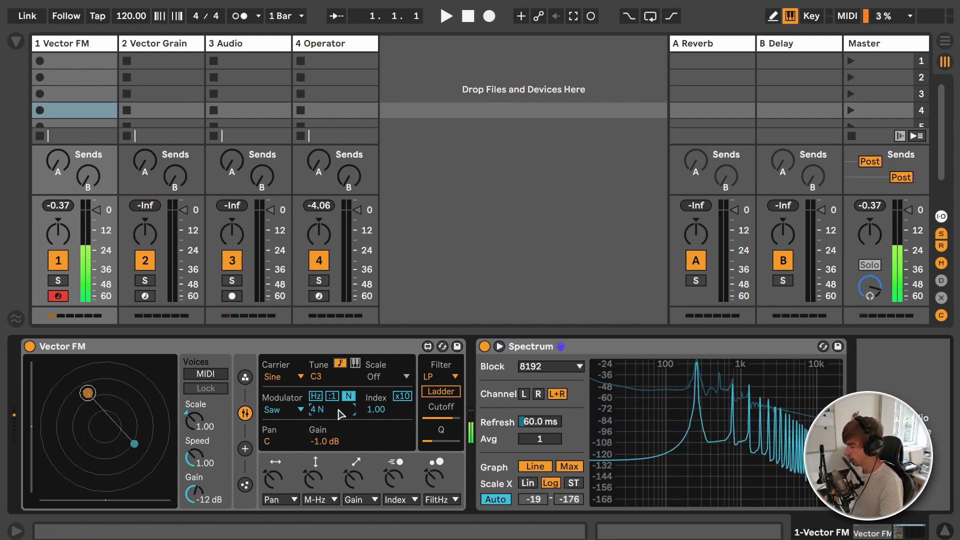
mouse_move(753, 390)
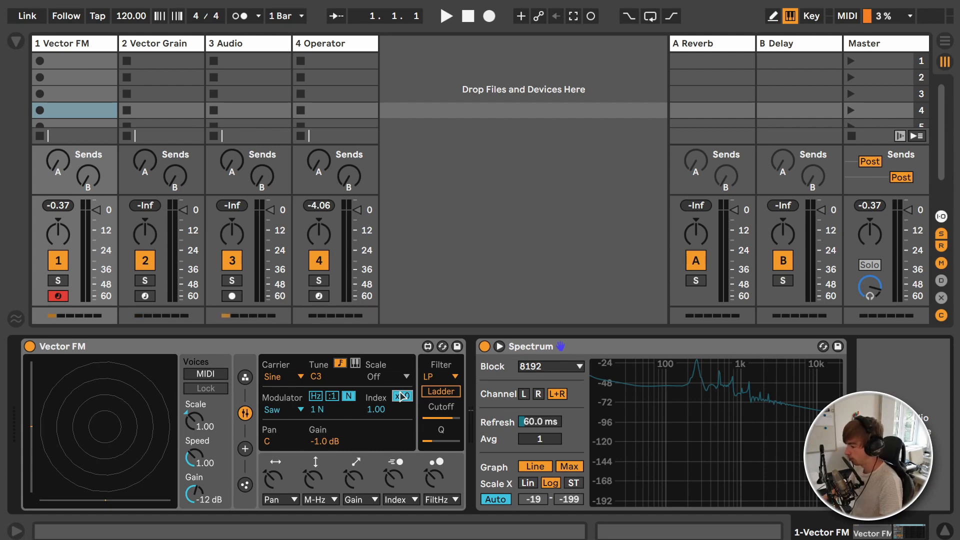
Step: Turn on the x10 range for the Modulator's Index and raise the Index to 8.02
left_click(403, 396)
left_click(404, 396)
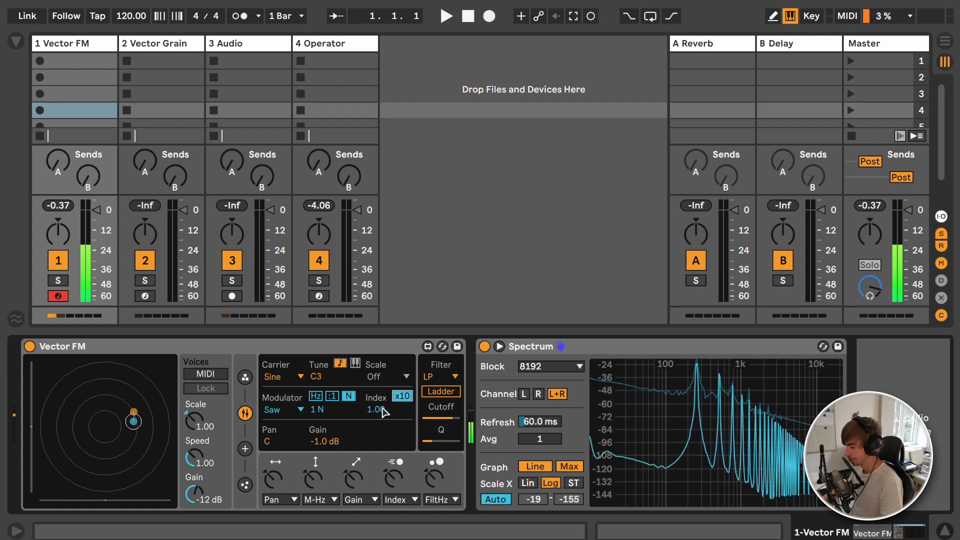
left_click_drag(383, 410, 383, 372)
Step: Set the Modulator to 8 N, the Carrier's Tune to D0 and the Carrier waveform to Saw
mouse_move(320, 410)
left_mouse_down()
mouse_move(324, 381)
mouse_move(324, 392)
left_mouse_up()
left_click(321, 359)
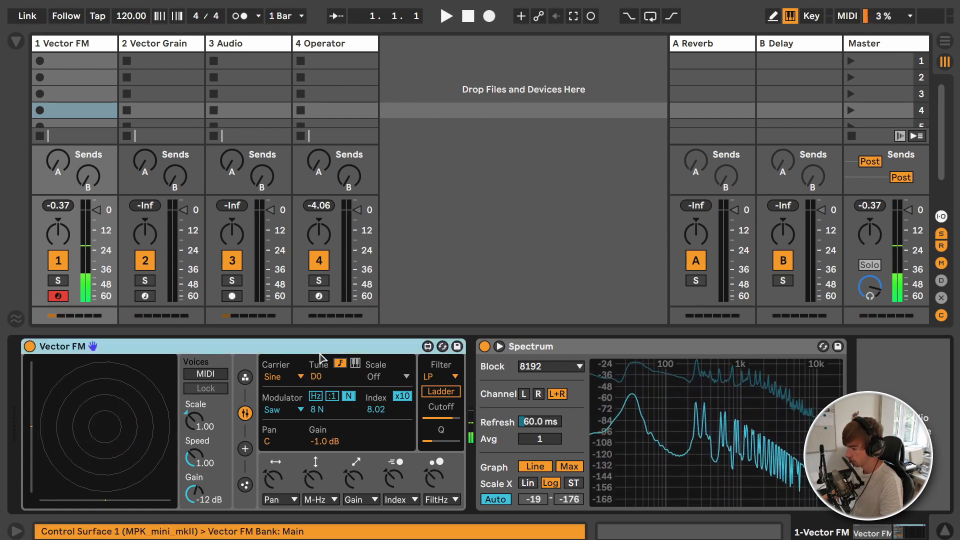
left_click(300, 378)
left_click(278, 408)
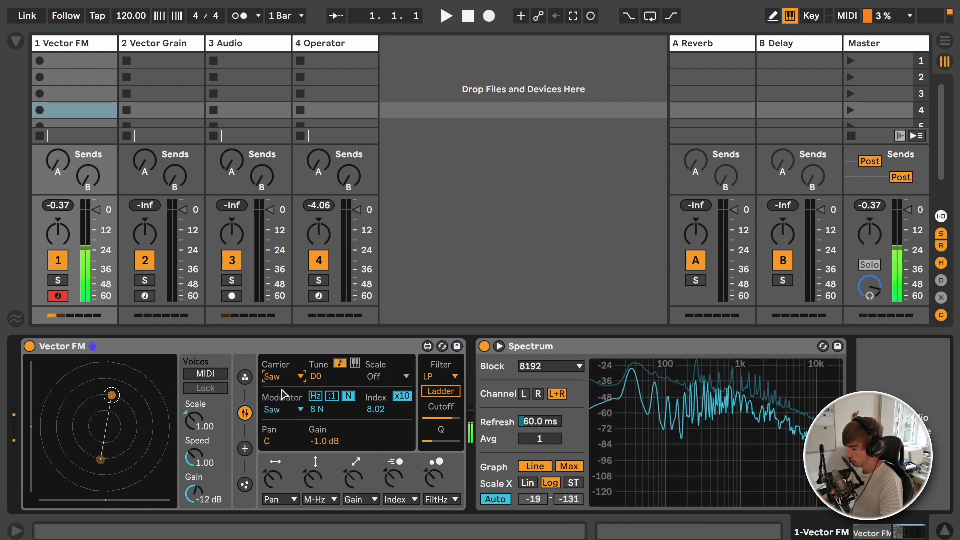
Step: Raise the modulation amounts of the M-Hz, Gain, Index and Pan slots in Vector FM
left_click_drag(313, 479, 314, 453)
left_click_drag(354, 481, 354, 455)
left_click_drag(394, 482, 394, 452)
left_click_drag(274, 481, 273, 454)
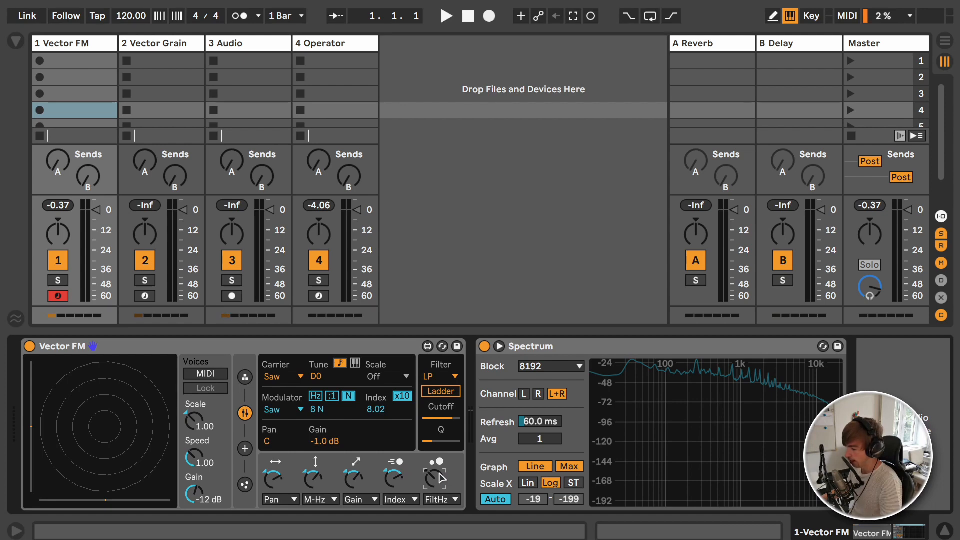
Step: Look at the target choices of the Pan modulation slot and at the filter types, keeping Pan and LP
left_click(273, 499)
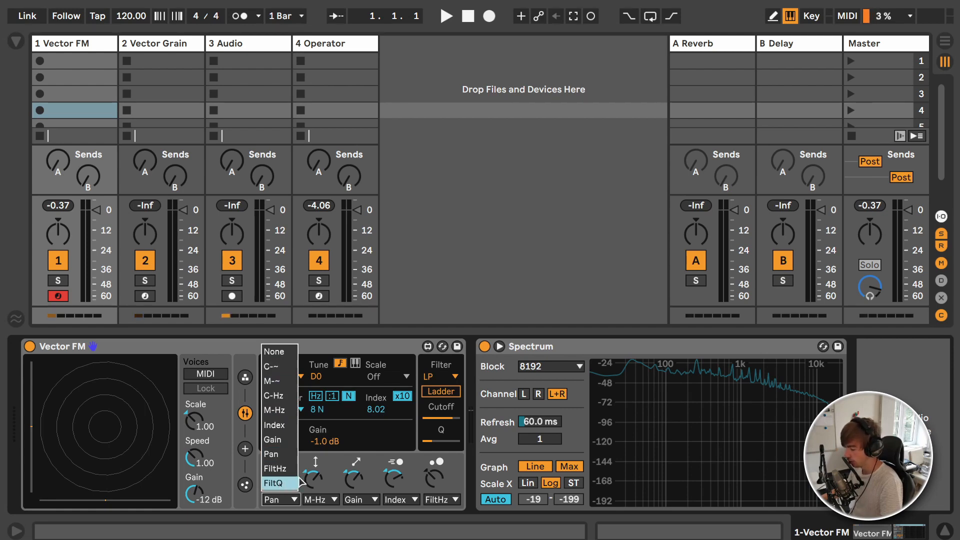
left_click(328, 458)
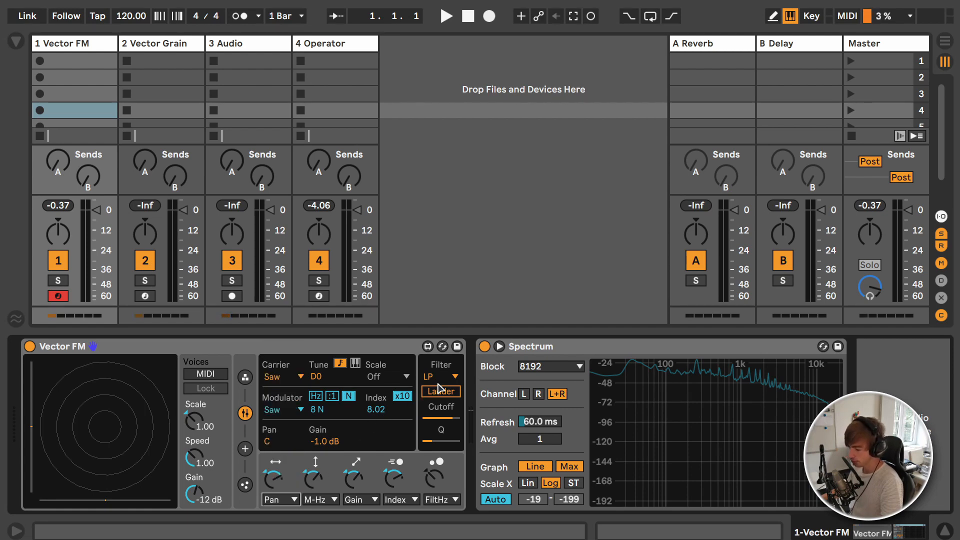
left_click(440, 381)
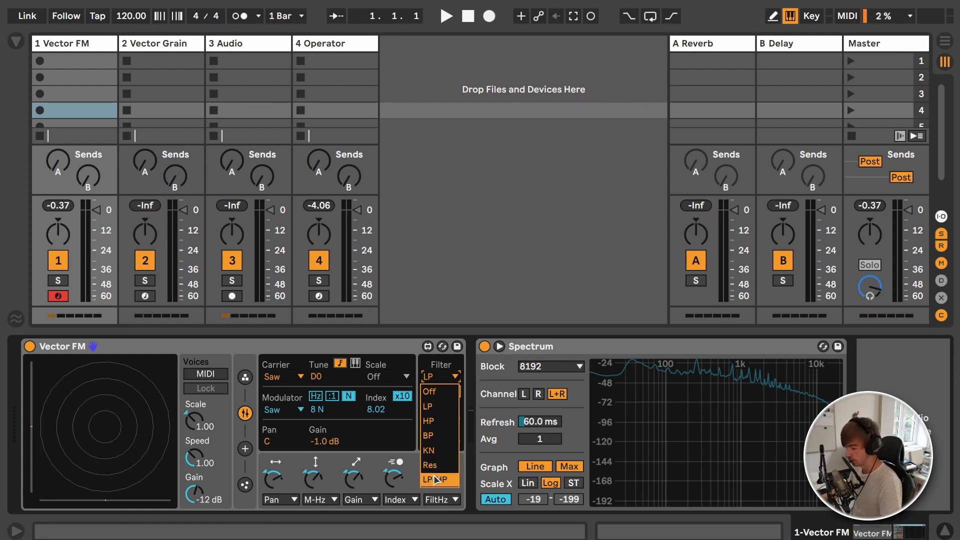
left_click(439, 407)
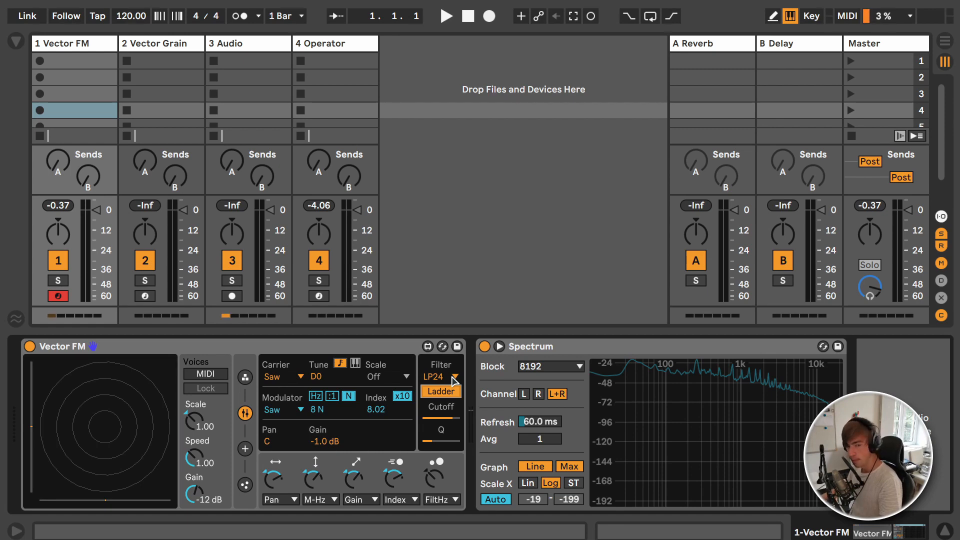
Step: Toggle the filter's Ladder mode on and off to compare LP24 with LP
left_click(435, 395)
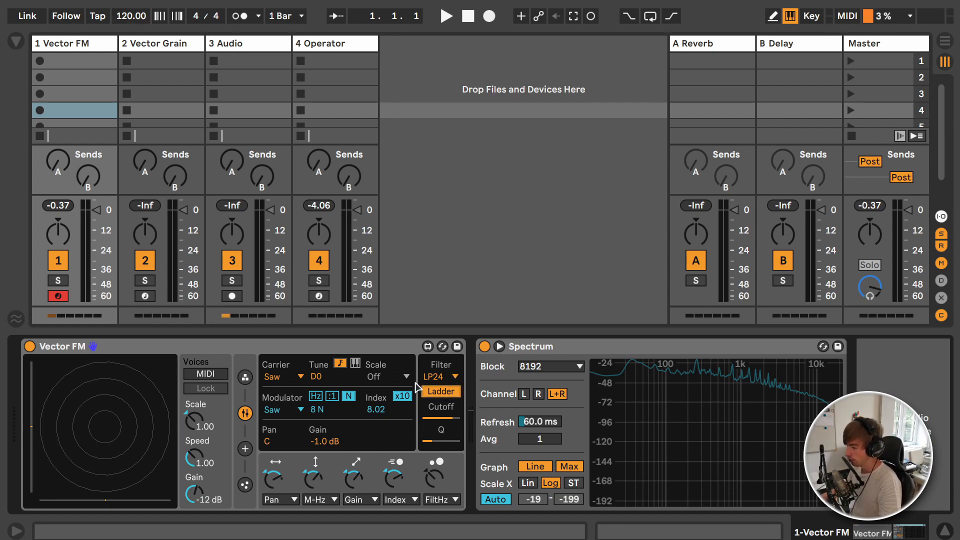
left_click(434, 396)
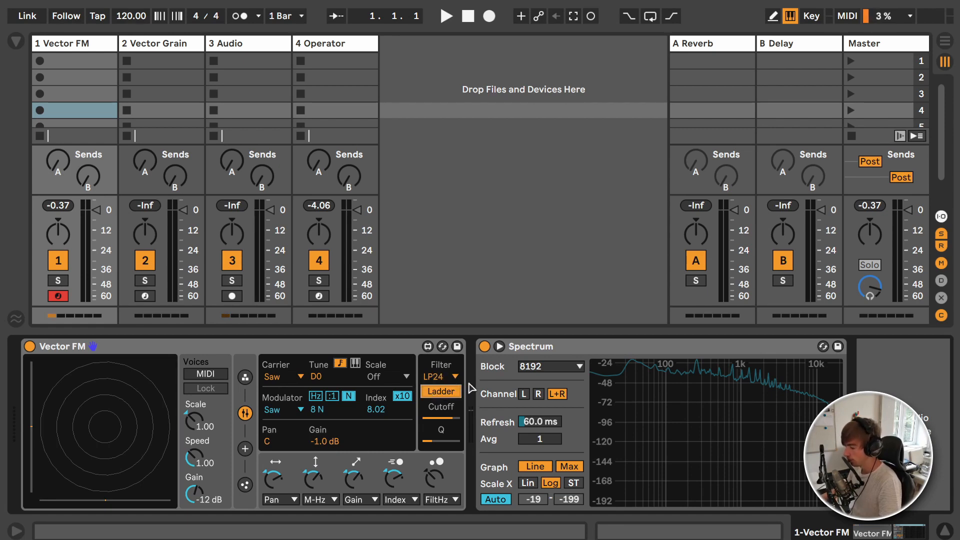
left_click(437, 390)
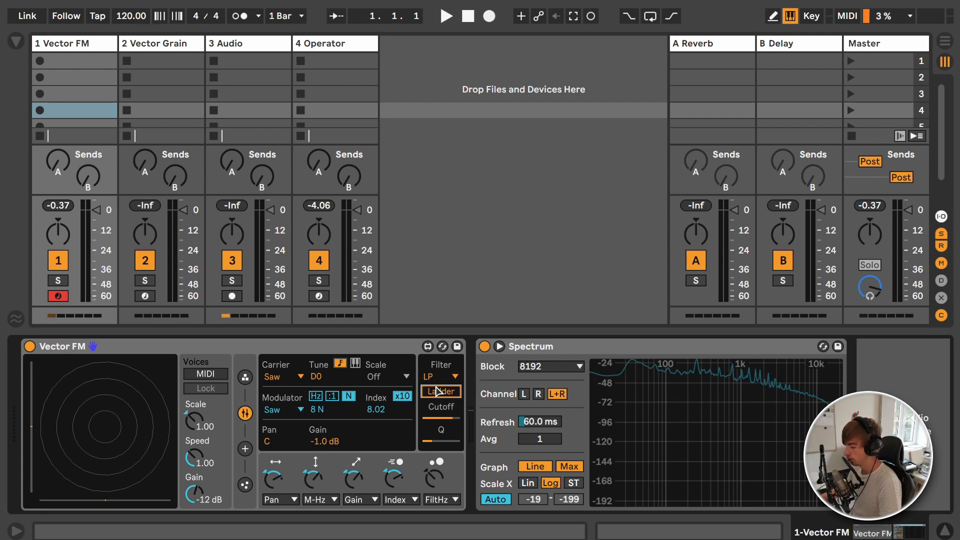
left_click(437, 391)
left_click(438, 390)
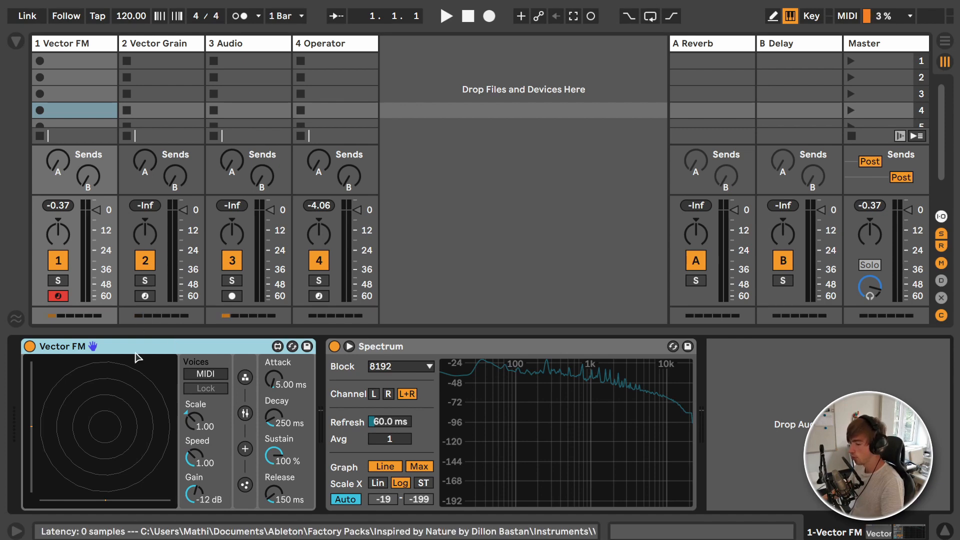
Step: Try different positions of the vertical and horizontal sliders along the edges of Vector FM's particle display
left_click(33, 427)
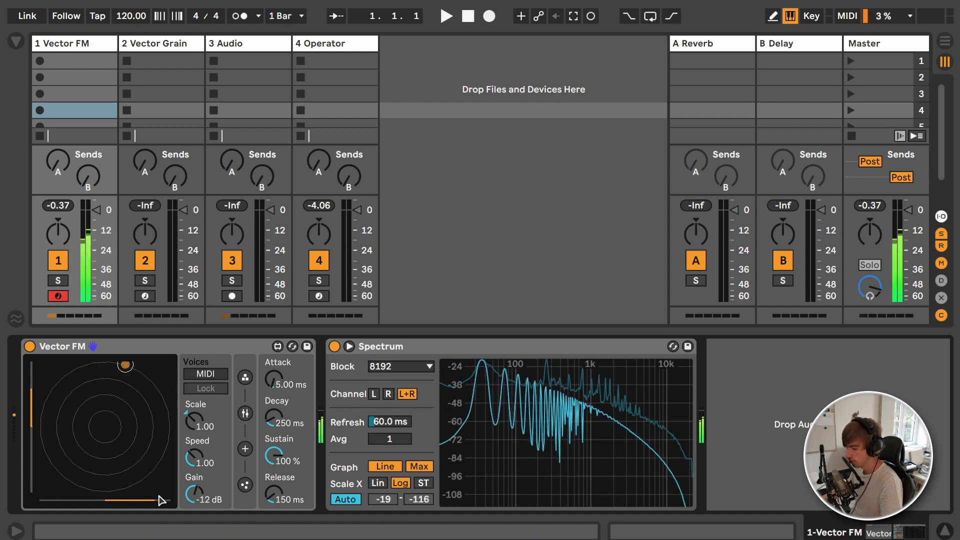
left_click_drag(157, 499, 63, 500)
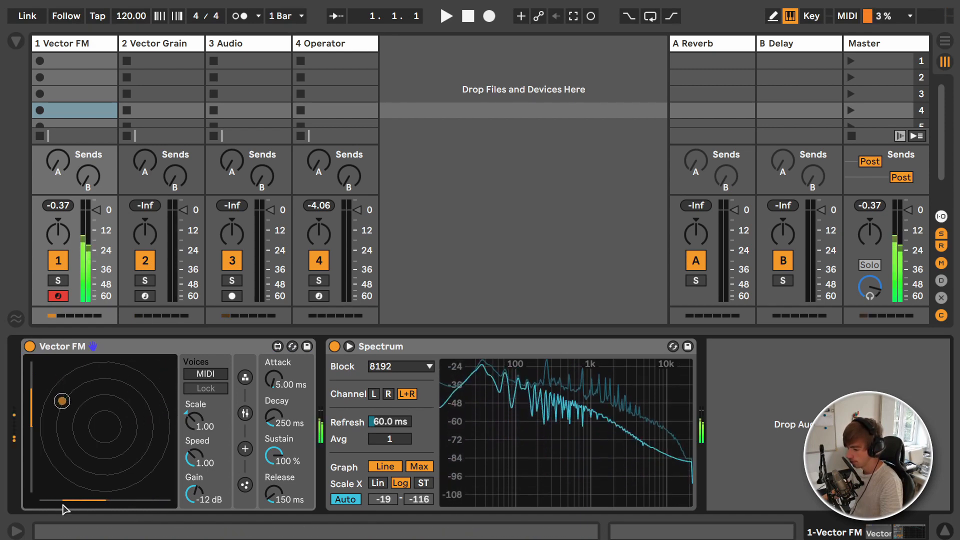
left_click_drag(32, 389, 32, 475)
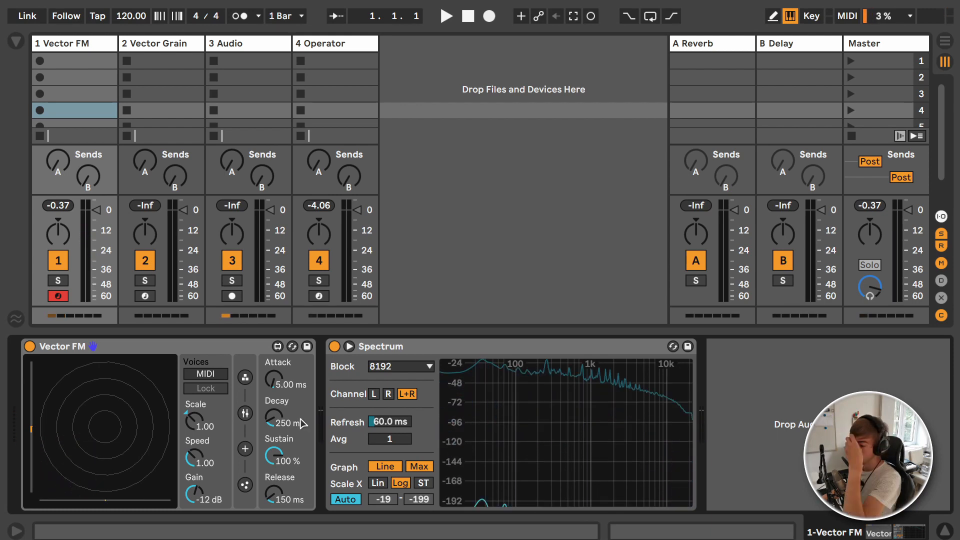
Step: Set Vector FM's Scale to 0.31 and go to its Attack control
left_click_drag(198, 427, 198, 460)
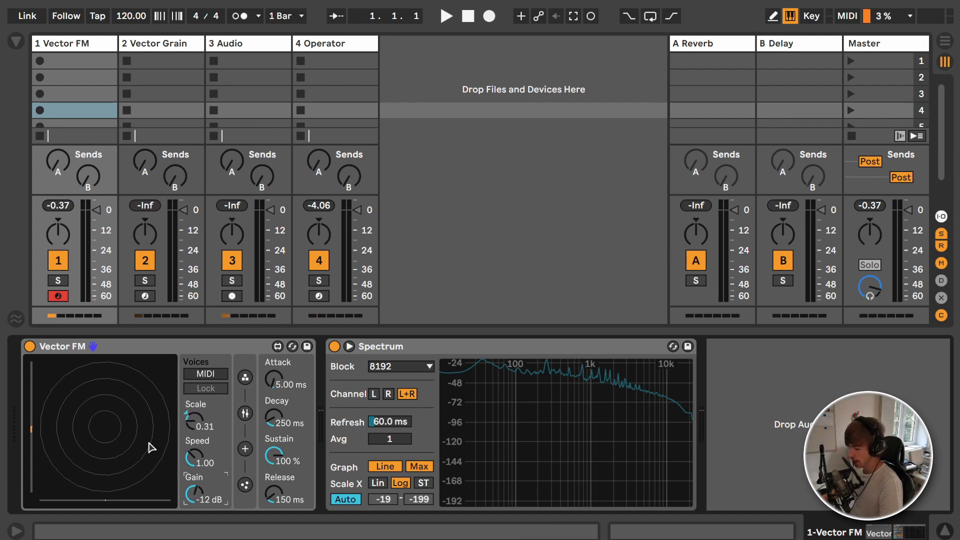
left_click(183, 351)
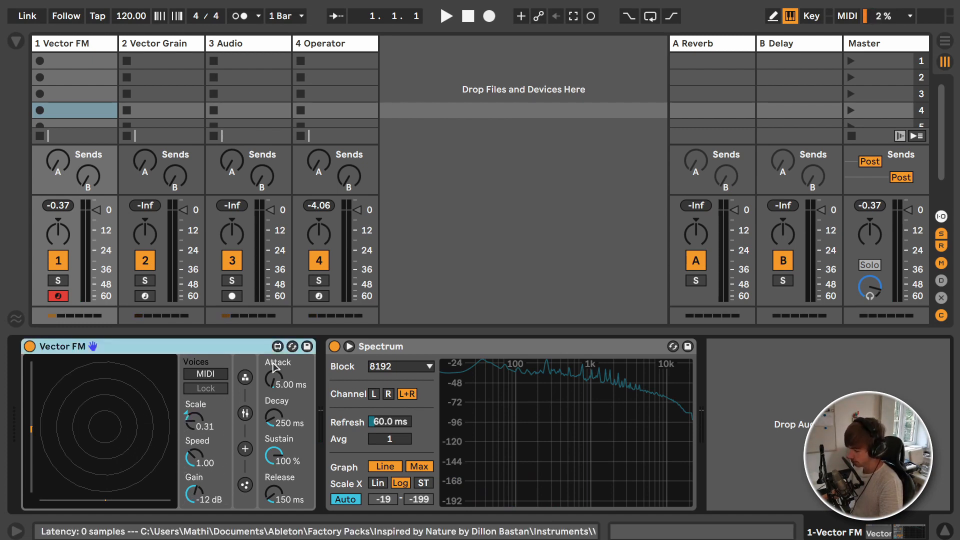
left_click(274, 378)
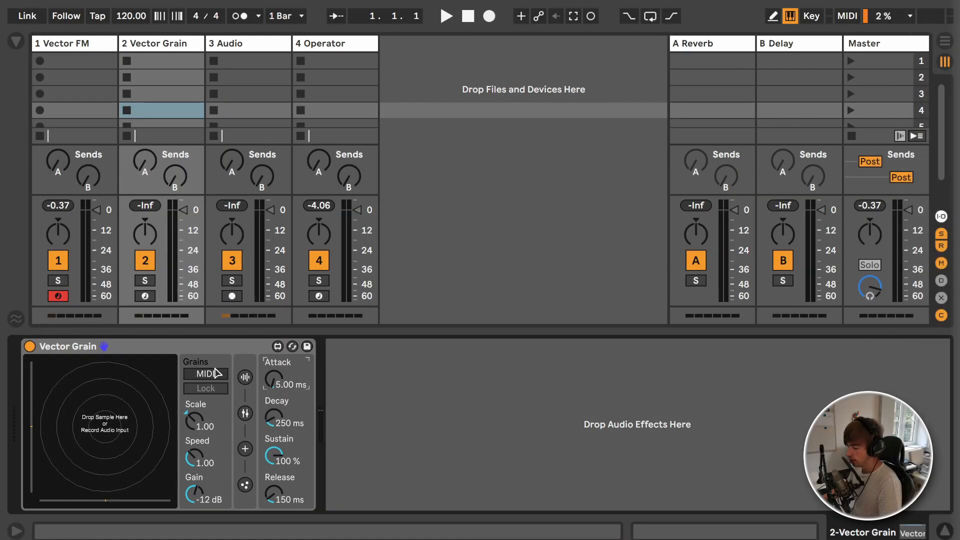
Step: Select the Vector Grain device and show its sample and recording settings
left_click(218, 352)
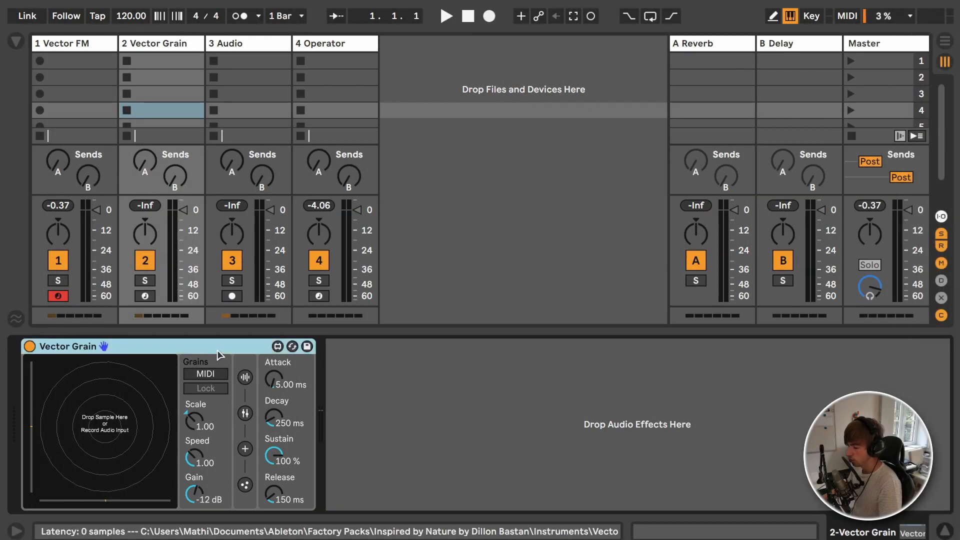
left_click(246, 377)
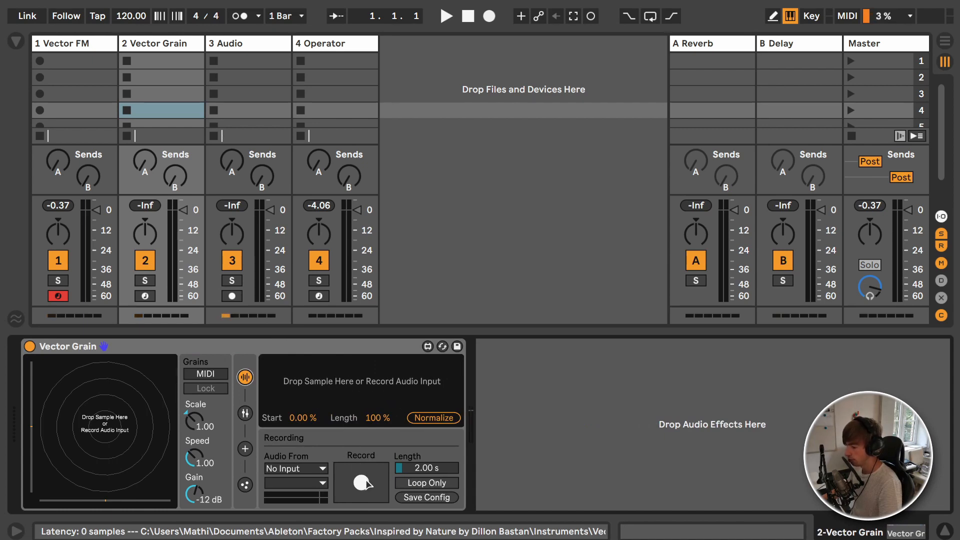
Step: Look through Vector Grain's grain settings and its Attractor and Flowfield settings, and return to the Vector FM device
left_click(245, 414)
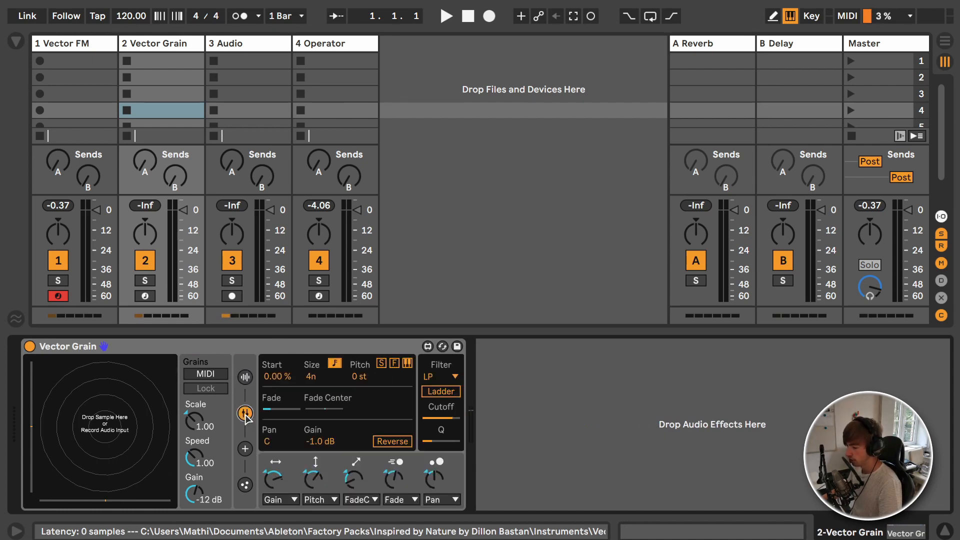
left_click(245, 448)
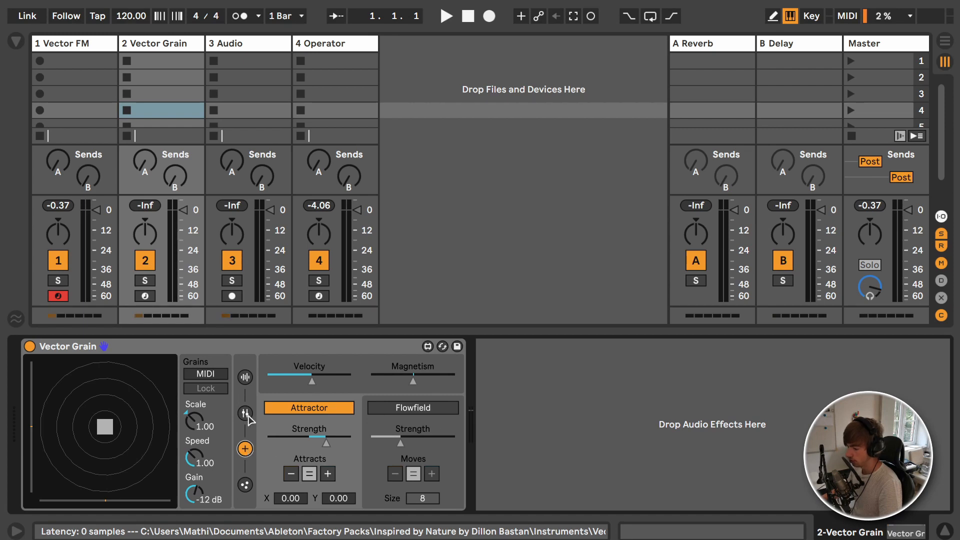
left_click(79, 45)
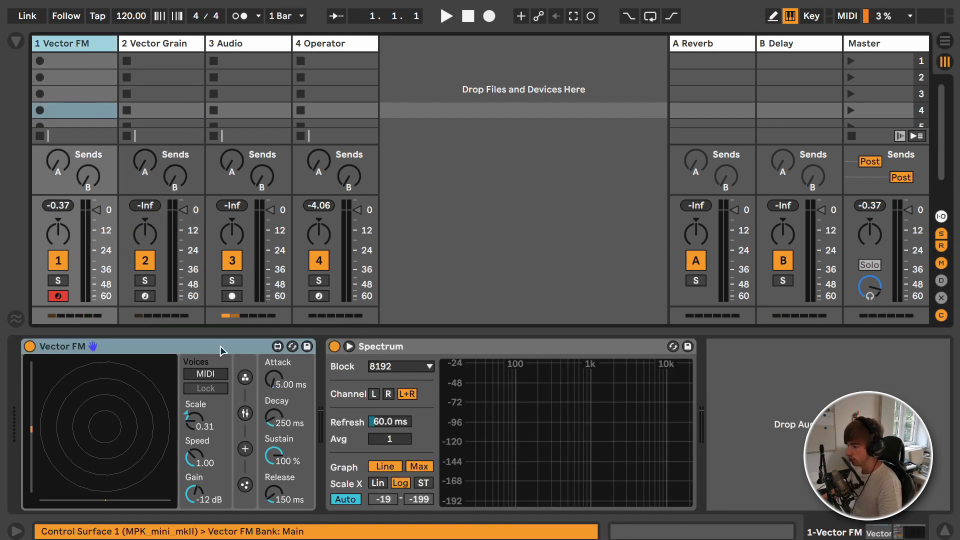
Step: Show the Vector Delay device on the Audio track and explore its Time sync, Pitch, Recycle and Reverse options
left_click(258, 46)
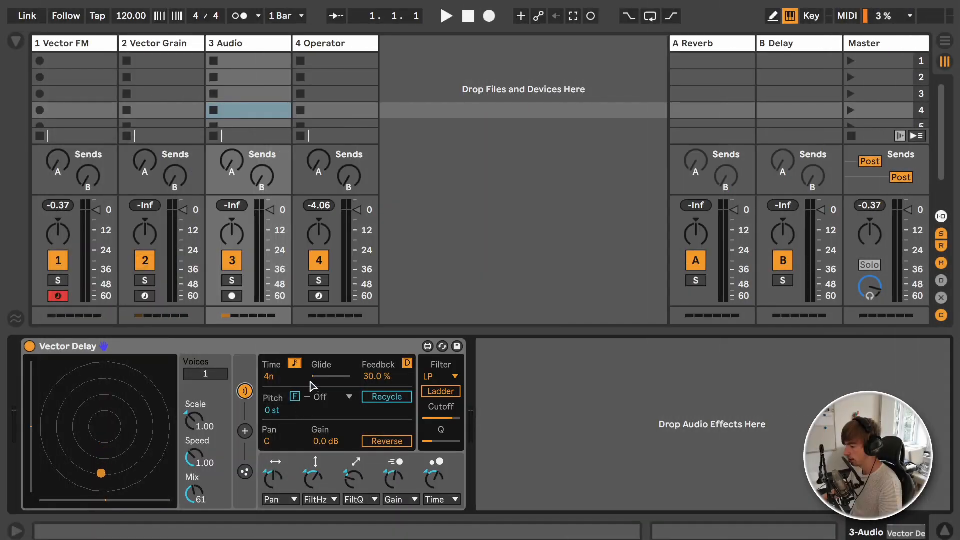
left_click(293, 363)
left_click(298, 363)
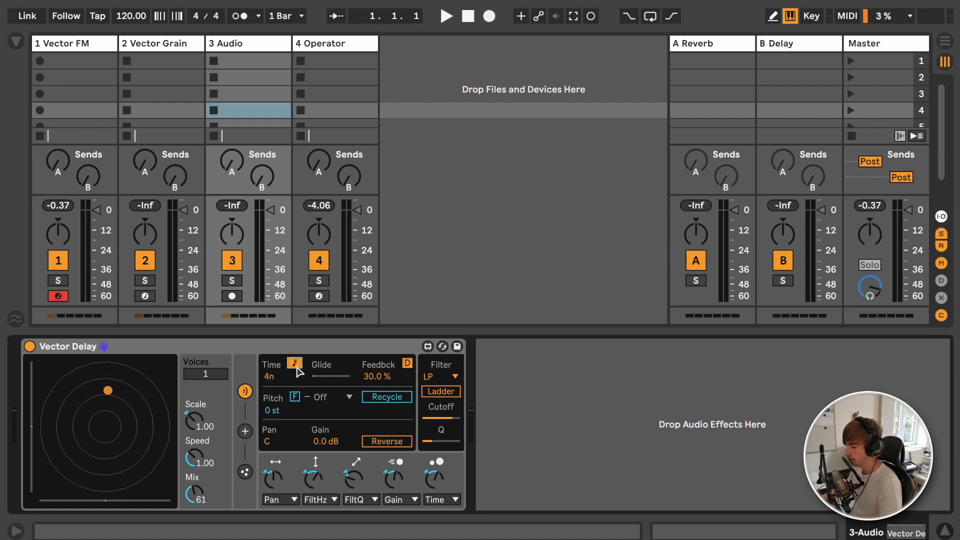
left_click(294, 364)
left_click(294, 365)
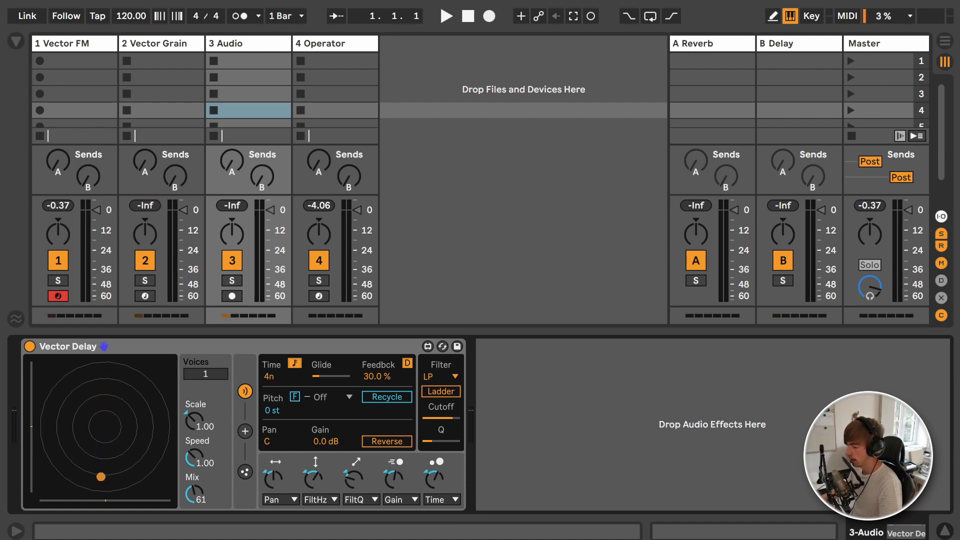
left_click(324, 397)
left_click(384, 397)
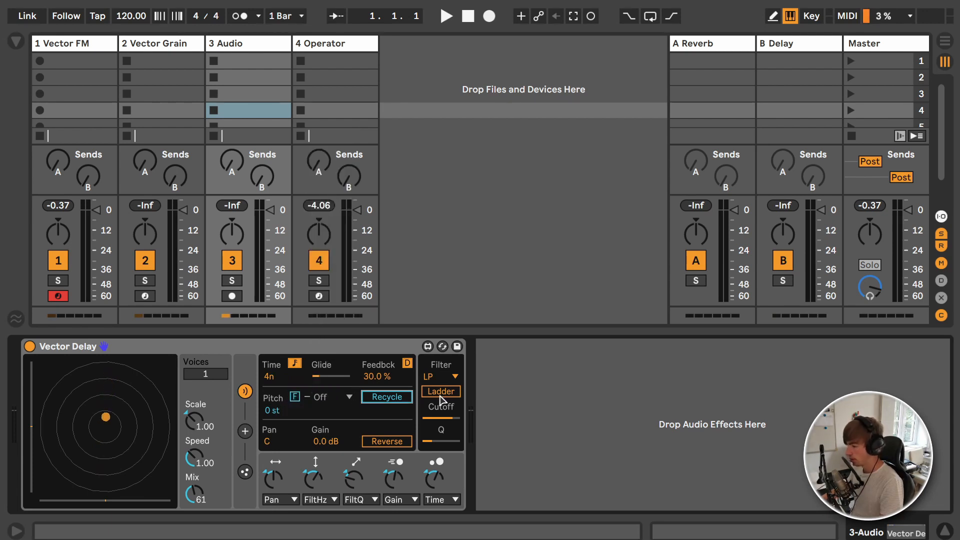
left_click(394, 443)
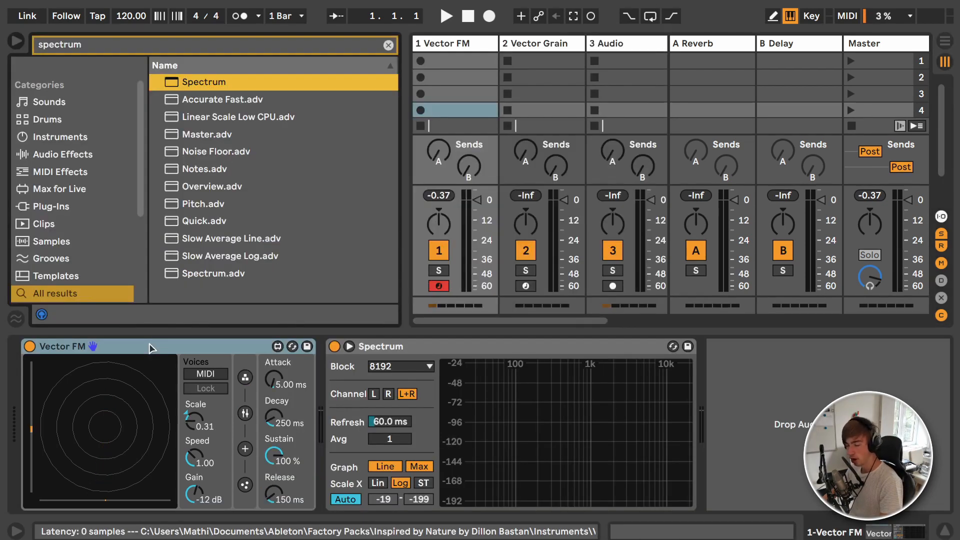
Step: Clear the spectrum search from the browser and show the installed Packs
key("ctrl+f")
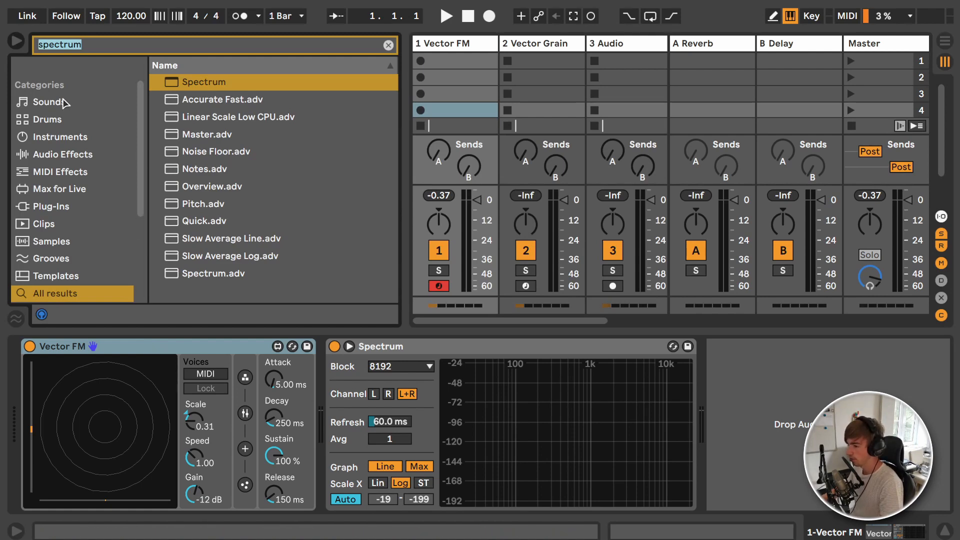
scroll(86, 168, "down", 3)
left_click(71, 205)
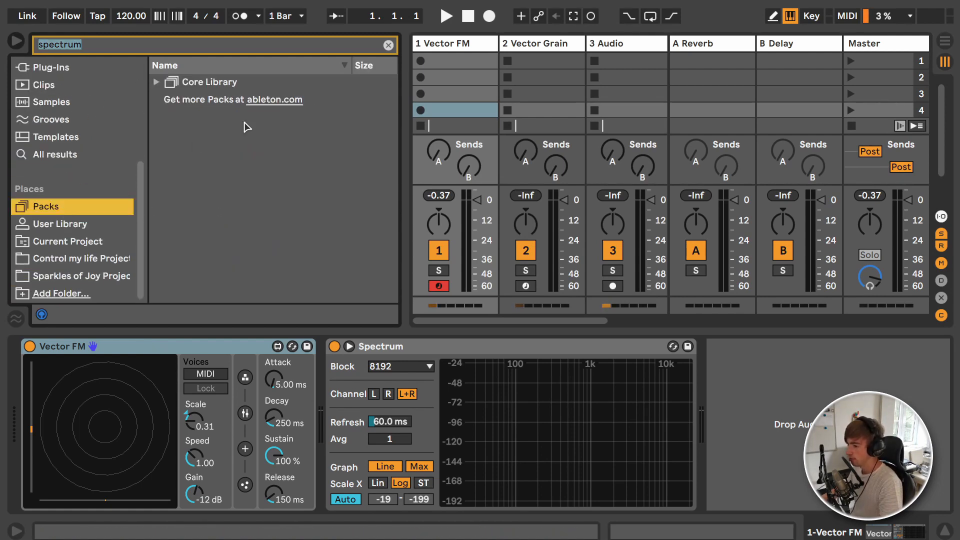
left_click(389, 46)
Step: Load the Resonant Wind.adv preset from the pack onto the Vector FM track
scroll(274, 210, "down", 6)
scroll(274, 211, "down", 10)
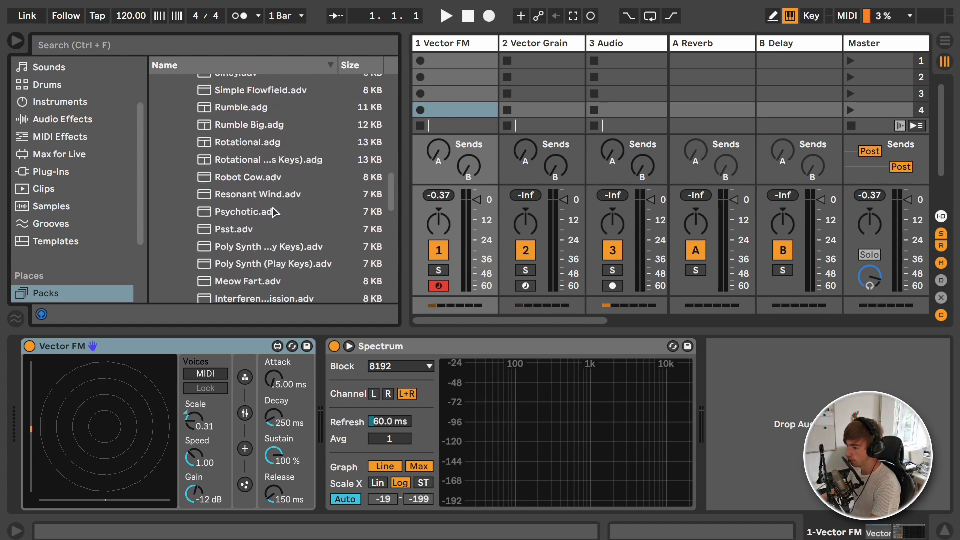
left_click(255, 195)
left_click_drag(432, 92, 432, 93)
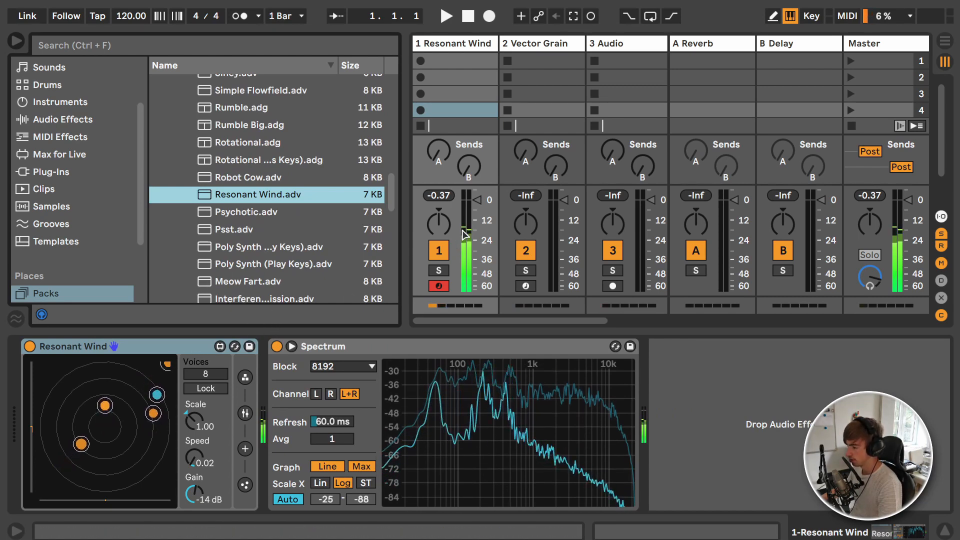
Step: Lower the Resonant Wind track's volume to -13.9 dB and look through the preset's oscillator, particle and force settings
mouse_move(478, 200)
left_mouse_down()
mouse_move(477, 243)
mouse_move(477, 206)
left_mouse_up()
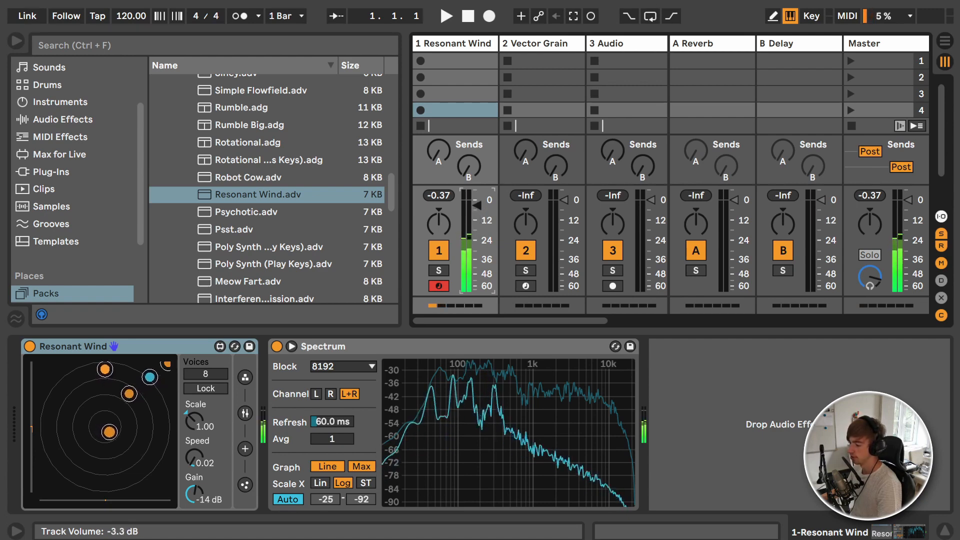
left_click(245, 413)
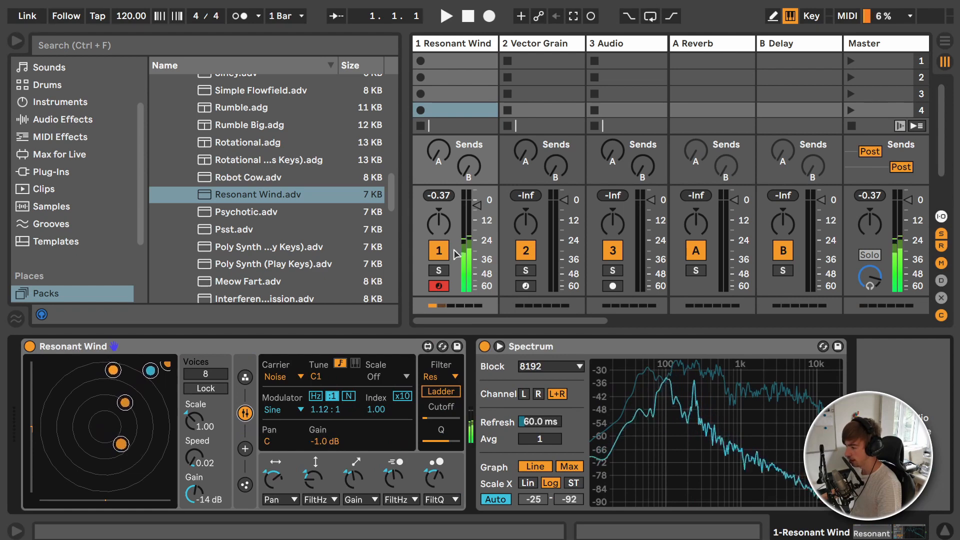
left_click_drag(477, 206, 477, 224)
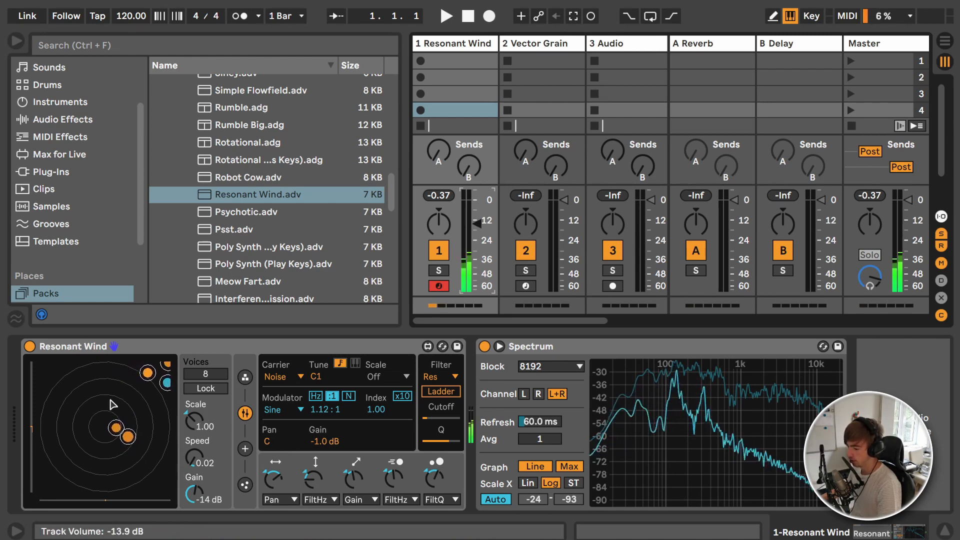
left_click(247, 485)
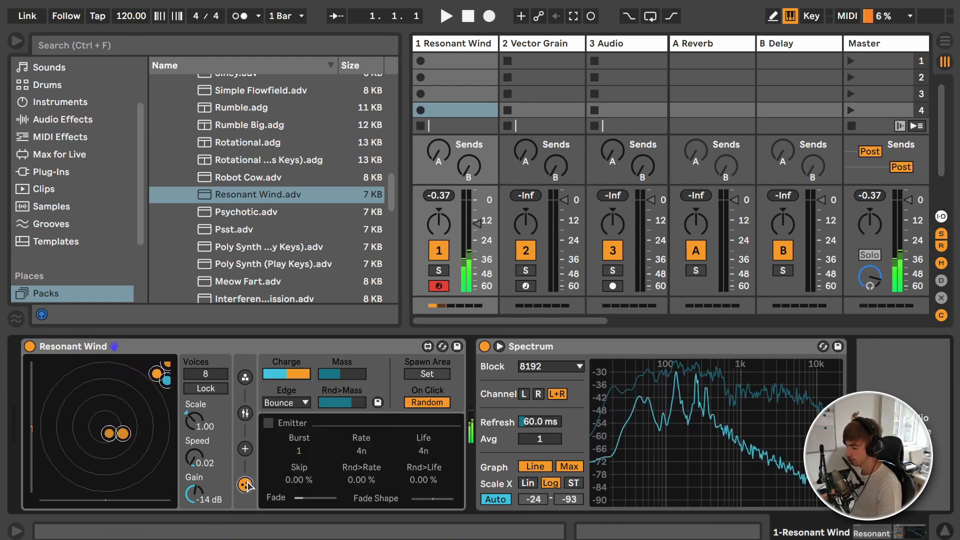
left_click(245, 450)
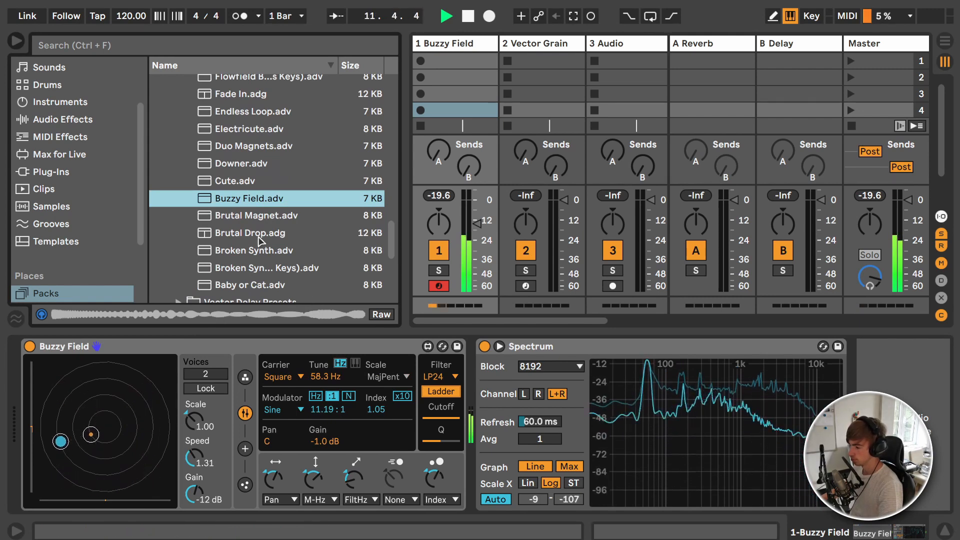
Step: Replace the Buzzy Field preset with Poly Synth (Play Keys).adv and hide the browser
scroll(259, 211, "up", 4)
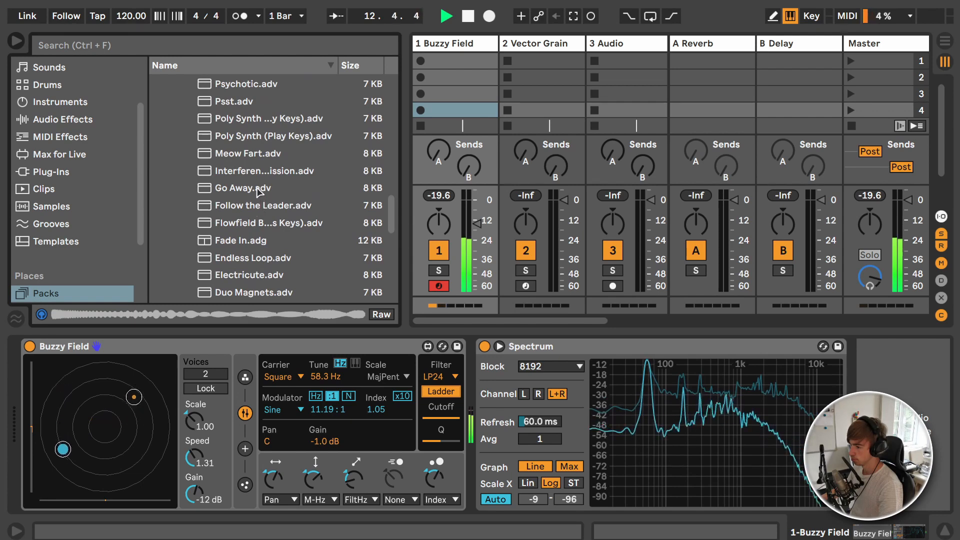
double_click(268, 136)
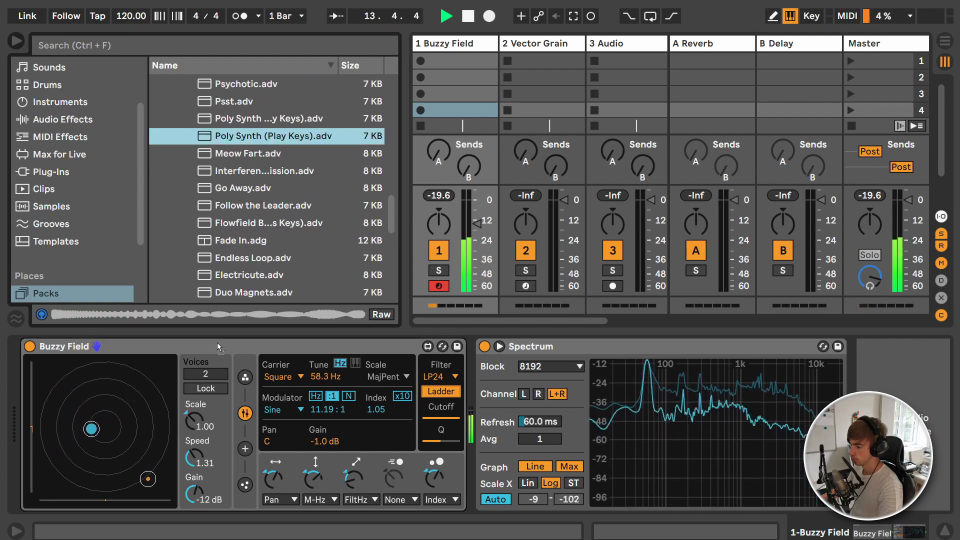
key("ctrl+alt+b")
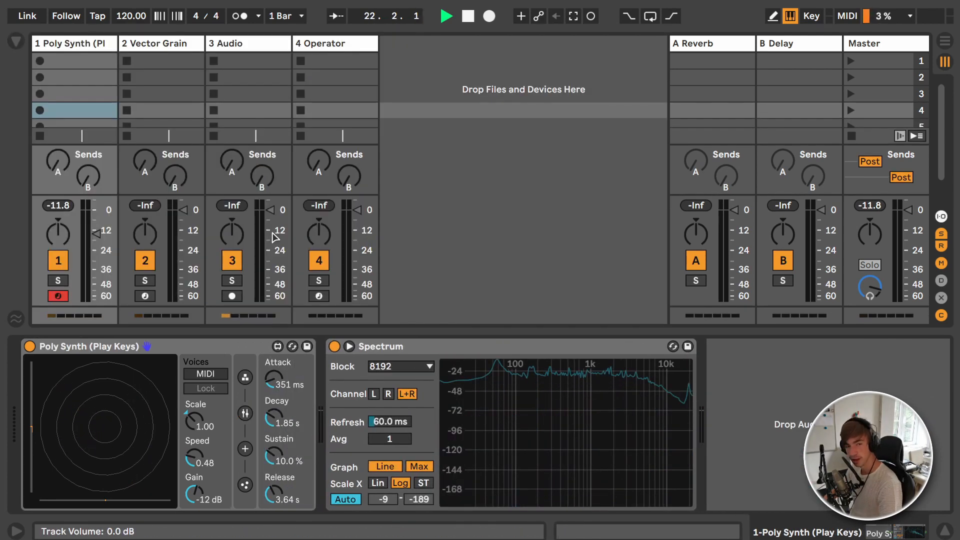